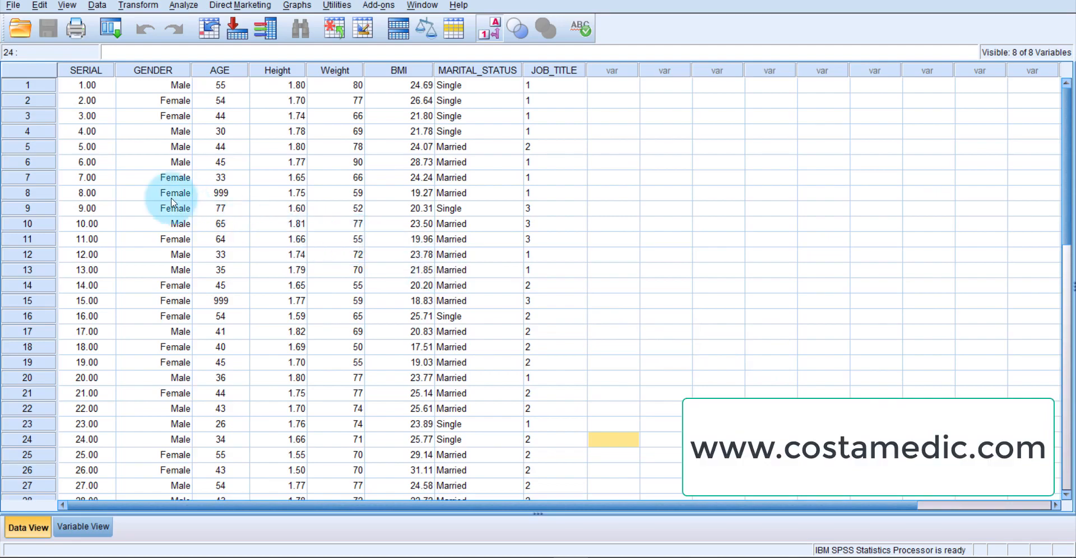
- Examine how GENDER is coded by switching the value labels display, and look over the BMI column
{"action": "left_click", "coordinate": [154, 70]}
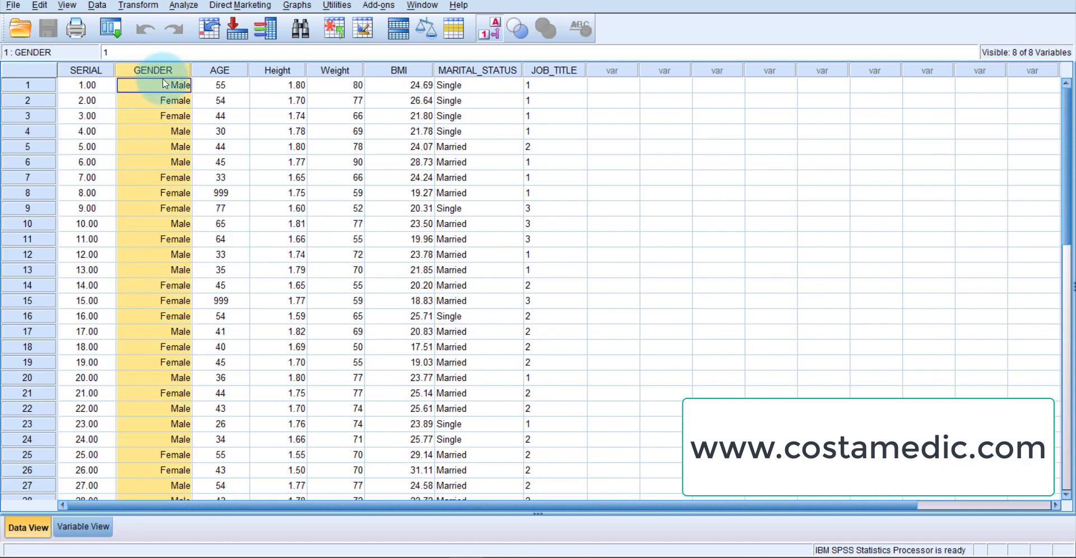
{"action": "left_click", "coordinate": [168, 87]}
{"action": "left_click", "coordinate": [173, 102]}
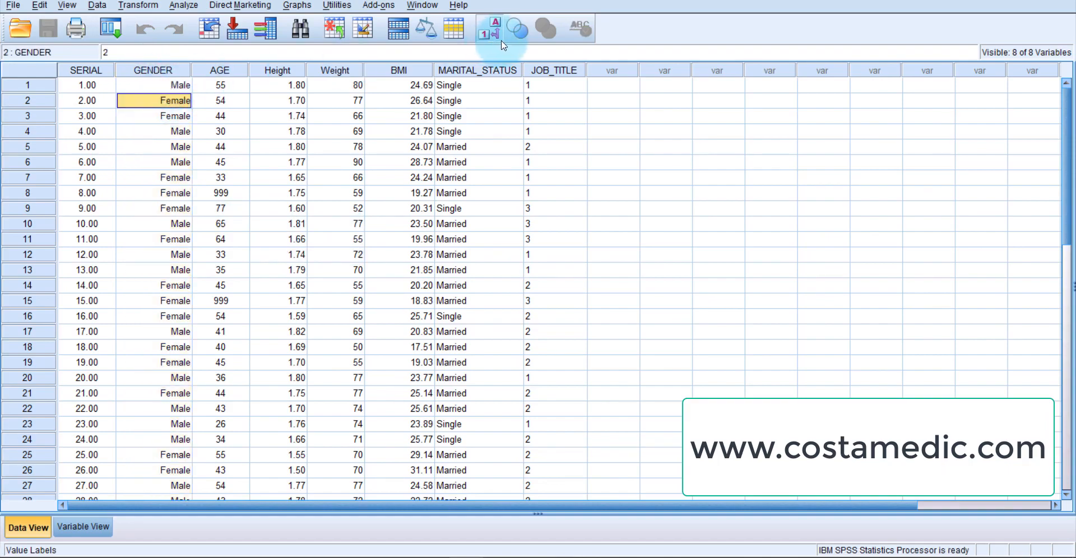
{"action": "left_click", "coordinate": [489, 28]}
{"action": "left_click", "coordinate": [158, 91]}
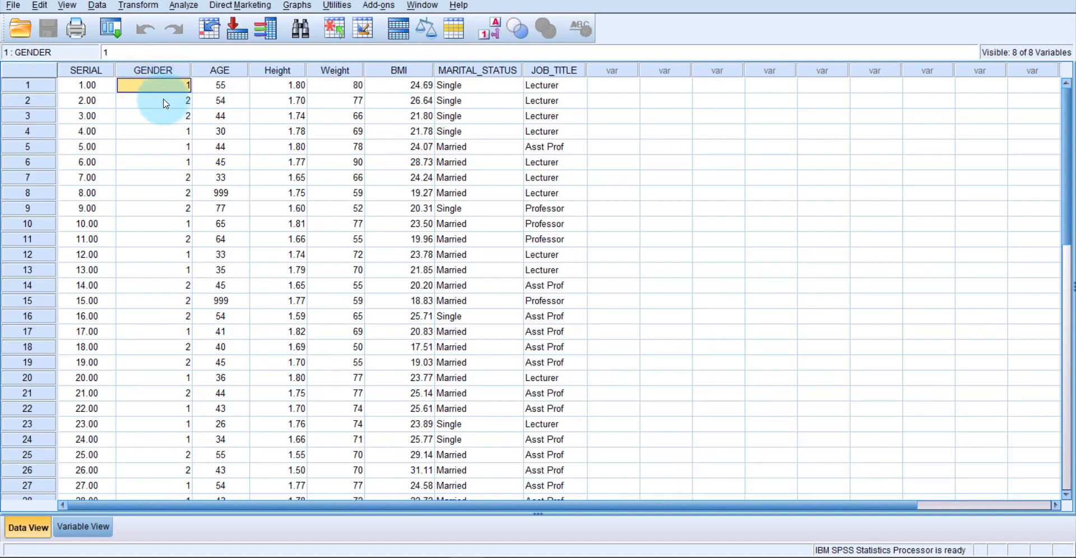
{"action": "left_click", "coordinate": [163, 105]}
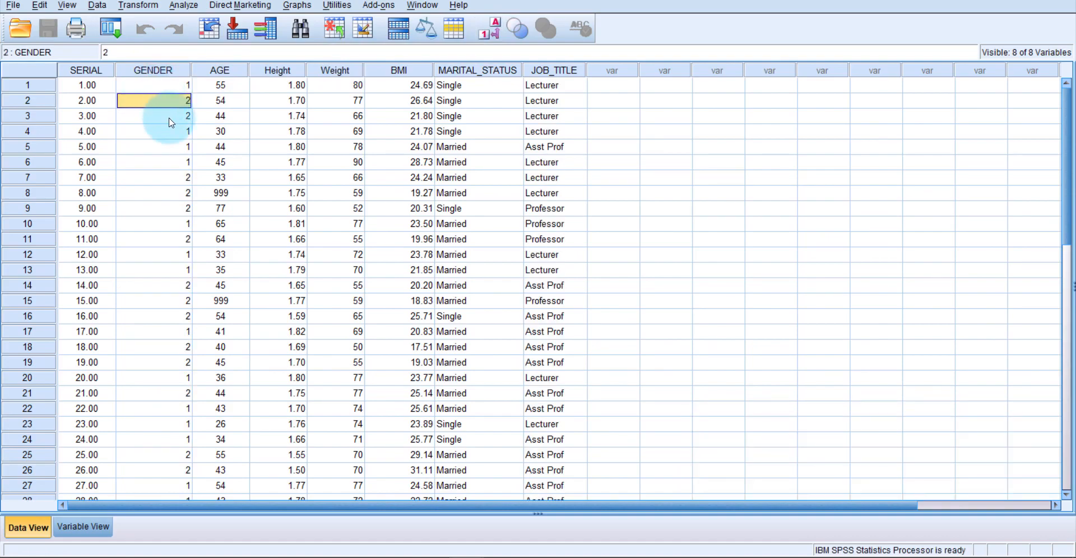
{"action": "left_click", "coordinate": [415, 72]}
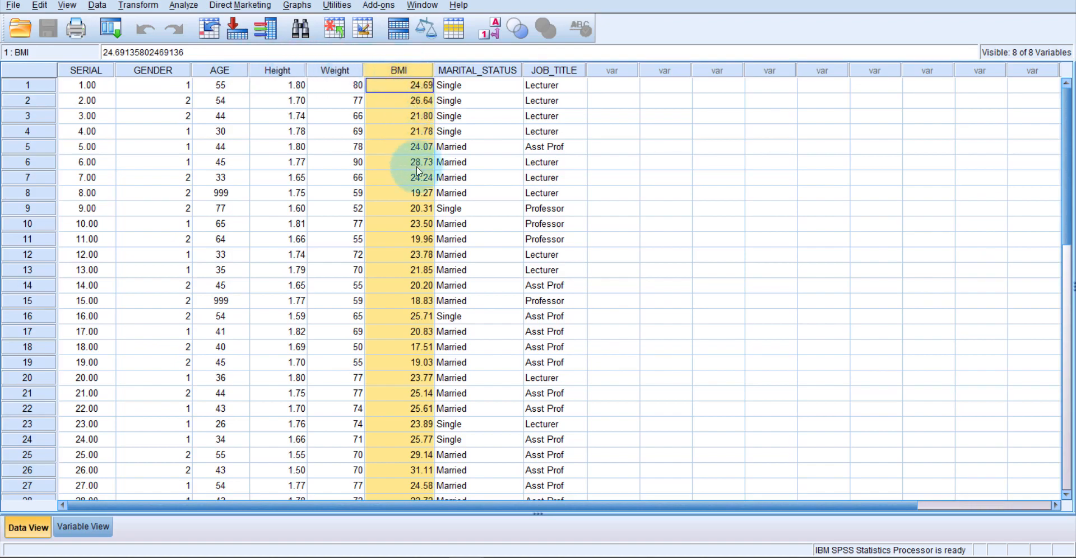
{"action": "left_click", "coordinate": [492, 31]}
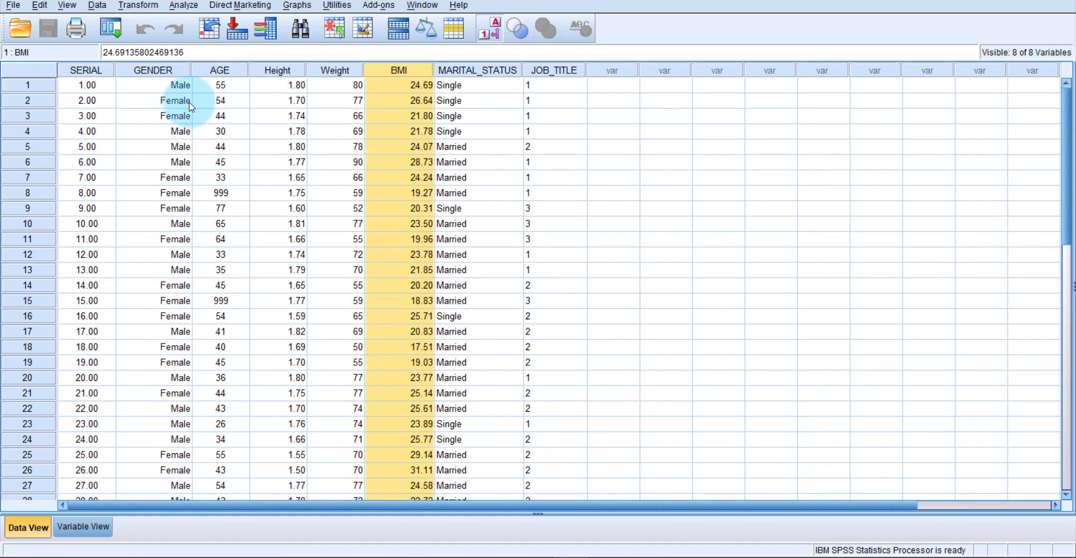
- Set up a Frequencies analysis with BMI as the analysis variable
{"action": "left_click", "coordinate": [185, 5]}
{"action": "mouse_move", "coordinate": [218, 38]}
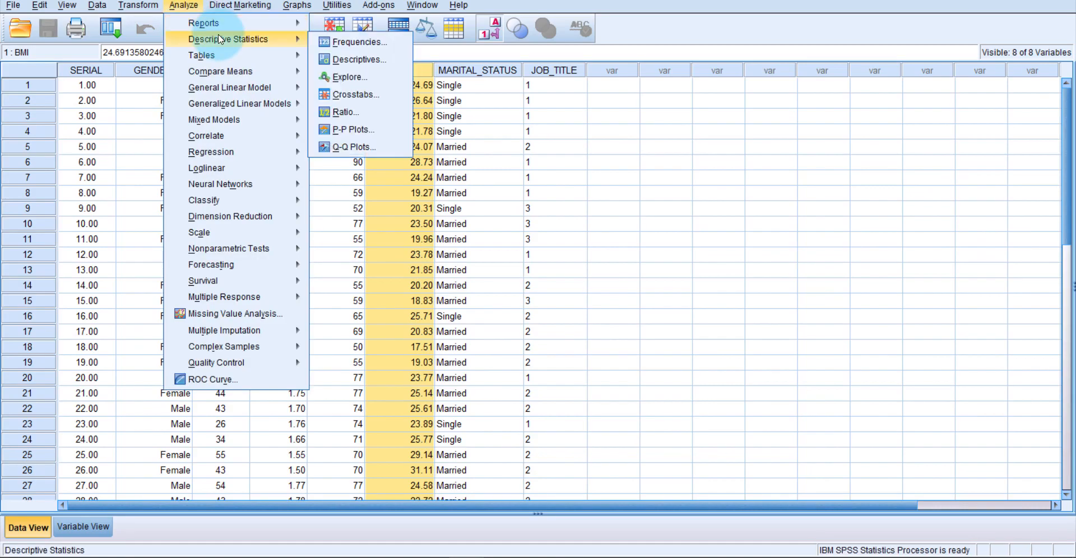
{"action": "left_click", "coordinate": [337, 42]}
{"action": "left_click", "coordinate": [415, 276]}
{"action": "left_click", "coordinate": [508, 262]}
- Request the mean and standard deviation as statistics for the BMI frequencies
{"action": "left_click", "coordinate": [649, 208]}
{"action": "left_click", "coordinate": [578, 177]}
{"action": "left_click", "coordinate": [399, 334]}
{"action": "left_click", "coordinate": [491, 392]}
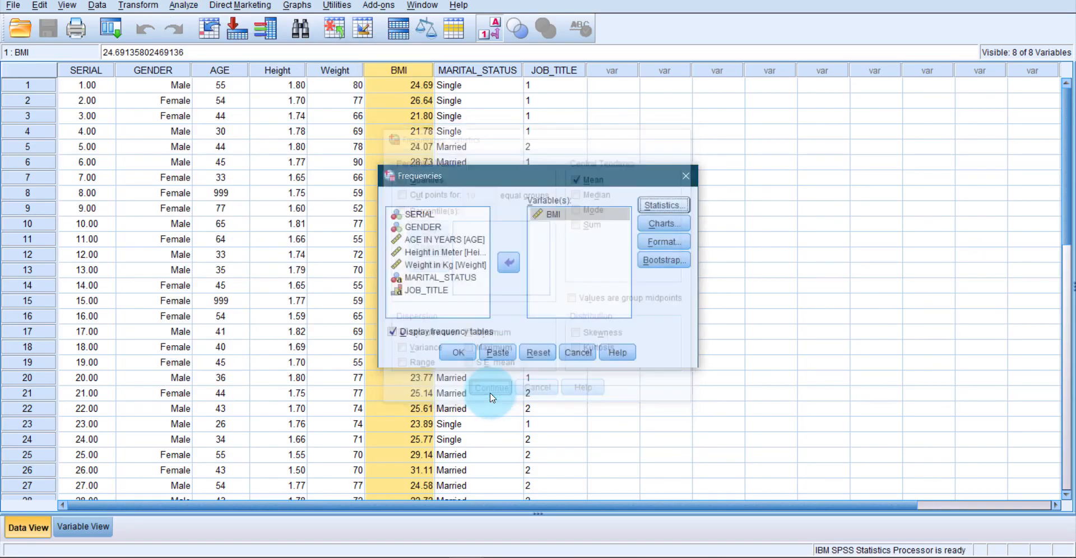
- Run the BMI frequencies analysis, review its Statistics table, and minimize the output viewer
{"action": "left_click", "coordinate": [459, 352]}
{"action": "scroll", "coordinate": [469, 343], "scroll_direction": "down", "scroll_amount": 2}
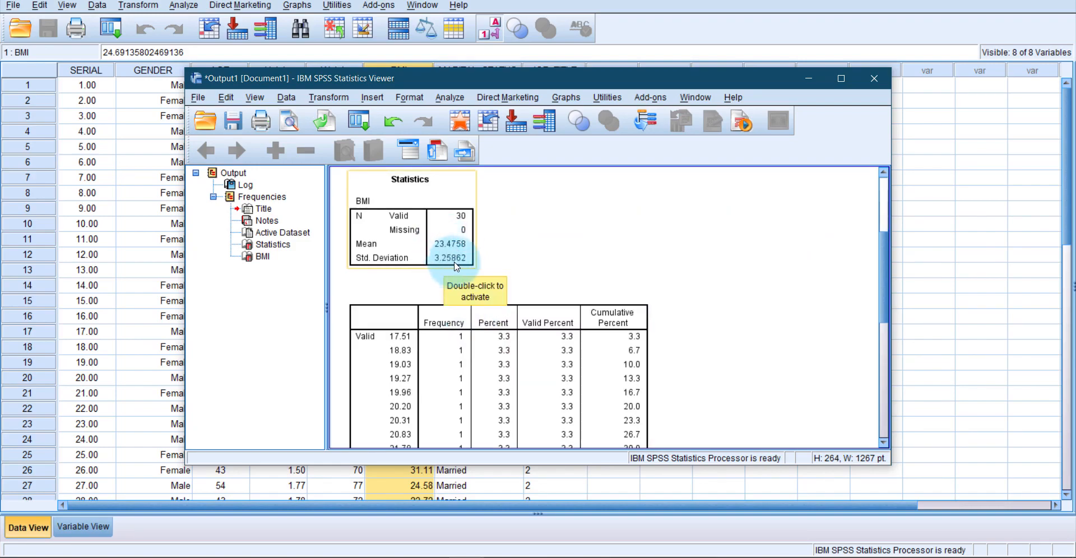
{"action": "left_click", "coordinate": [535, 256]}
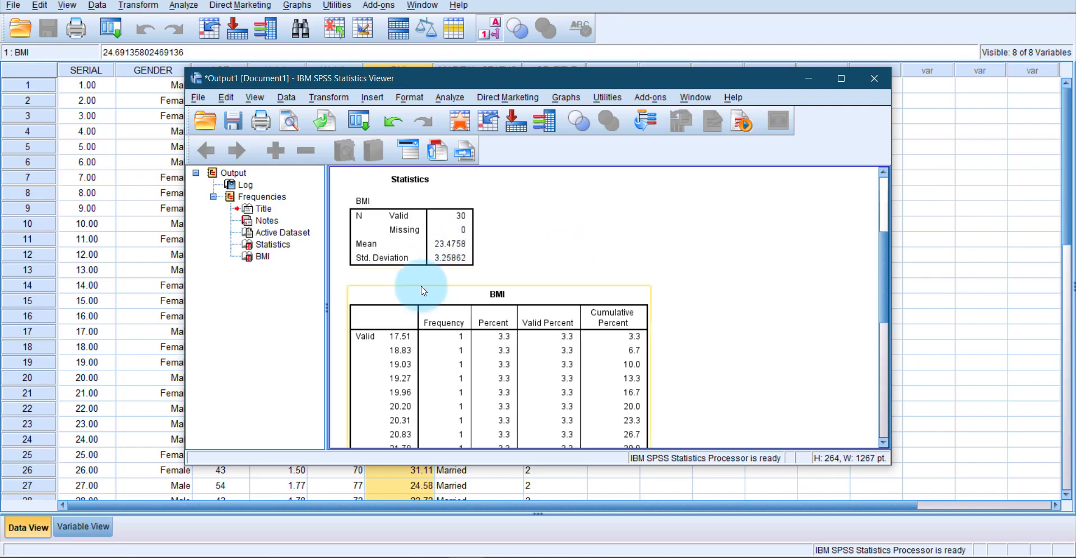
{"action": "left_click", "coordinate": [809, 80]}
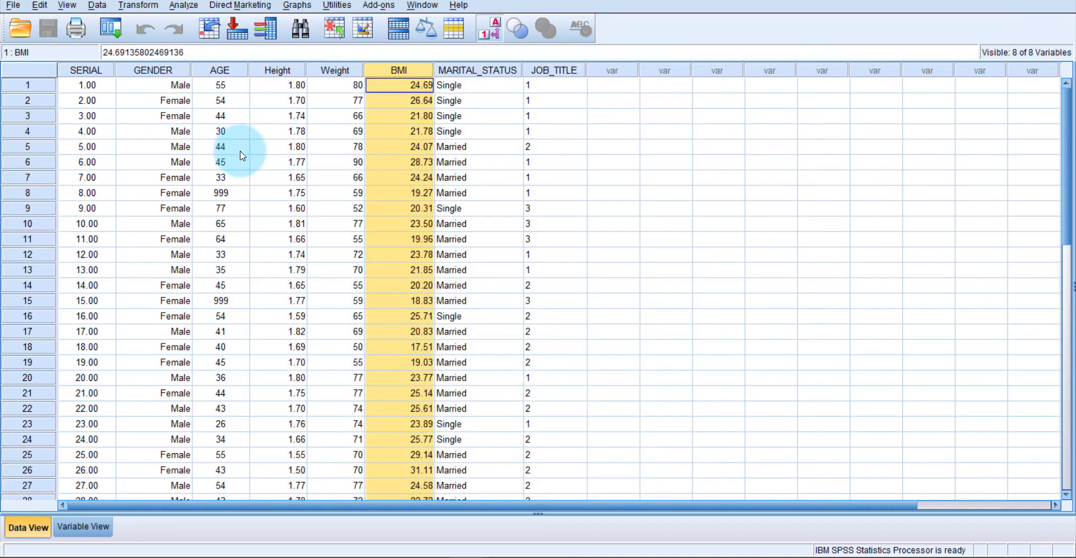
- Split the file to compare groups based on GENDER, sorting the file by the grouping variable
{"action": "left_click", "coordinate": [97, 5]}
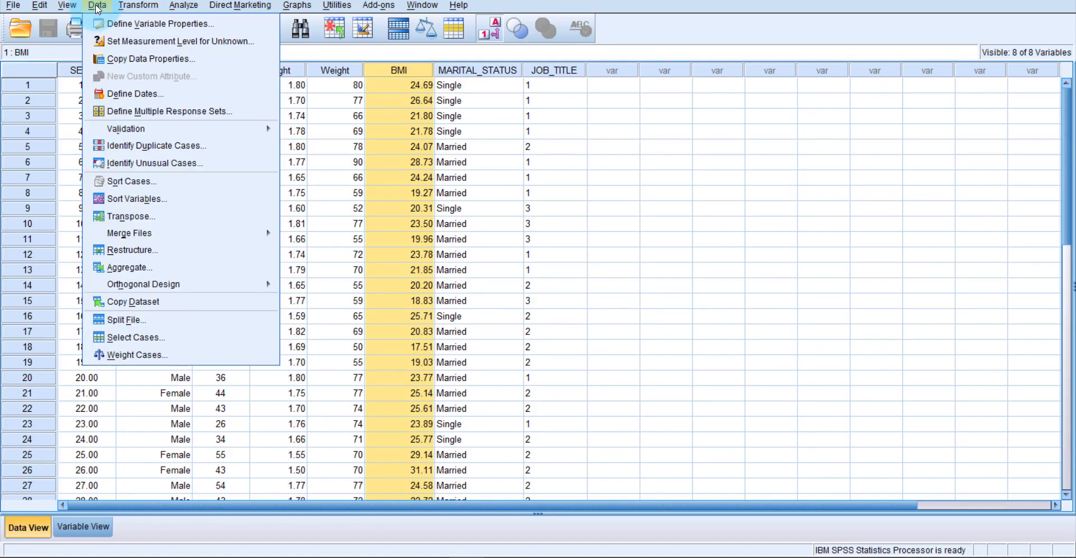
{"action": "left_click", "coordinate": [140, 320]}
{"action": "left_click", "coordinate": [453, 202]}
{"action": "left_click", "coordinate": [518, 204]}
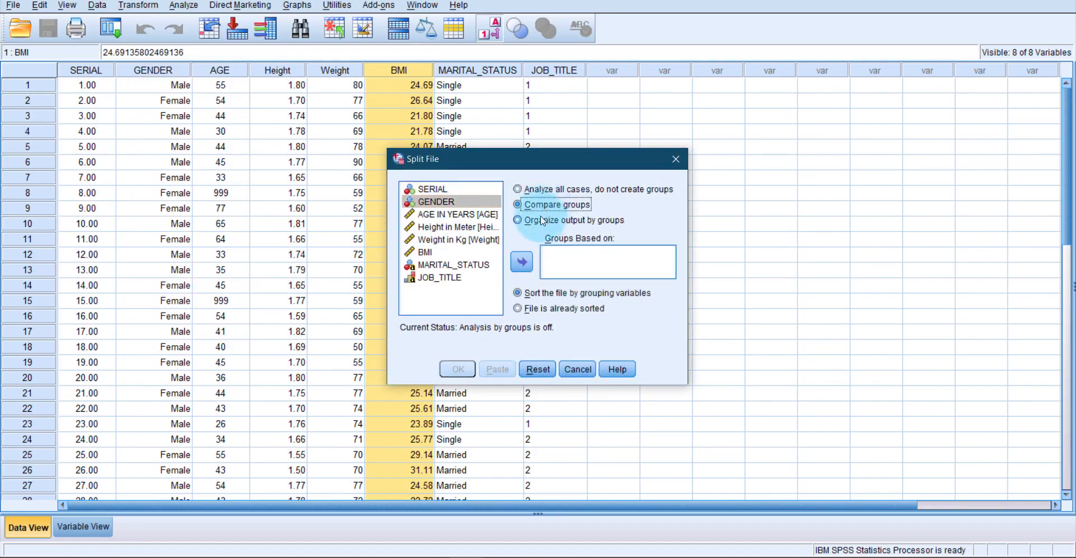
{"action": "left_click", "coordinate": [521, 261]}
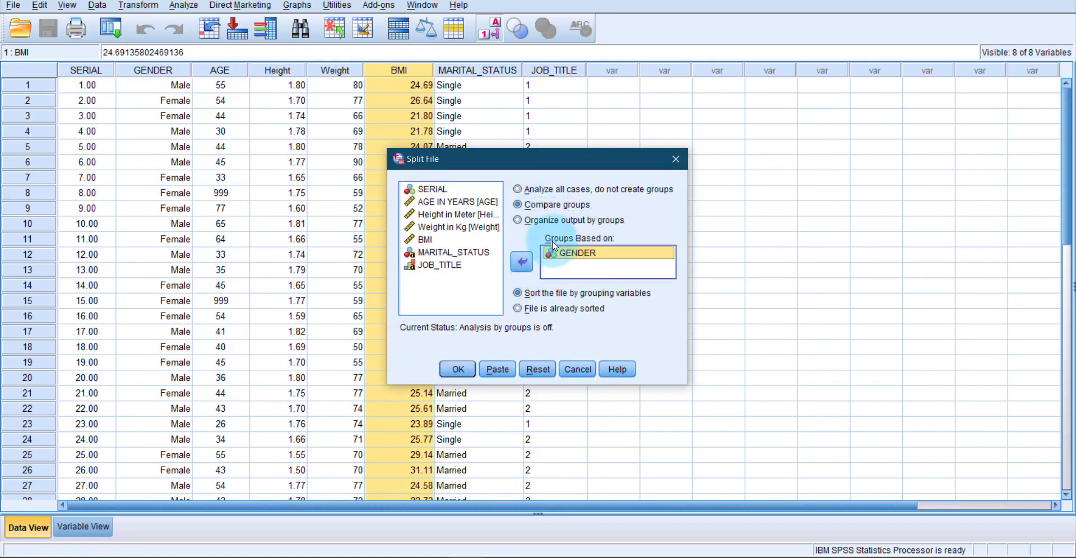
{"action": "left_click", "coordinate": [449, 370]}
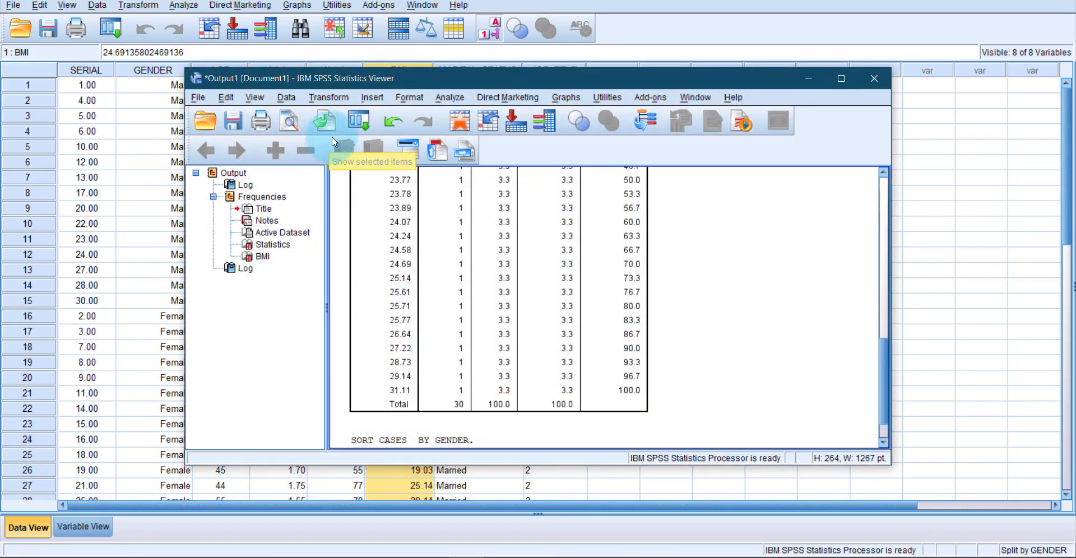
- Rerun the BMI frequencies analysis on the split file, review the statistics per gender, and minimize the output viewer
{"action": "left_click", "coordinate": [453, 99]}
{"action": "mouse_move", "coordinate": [505, 132]}
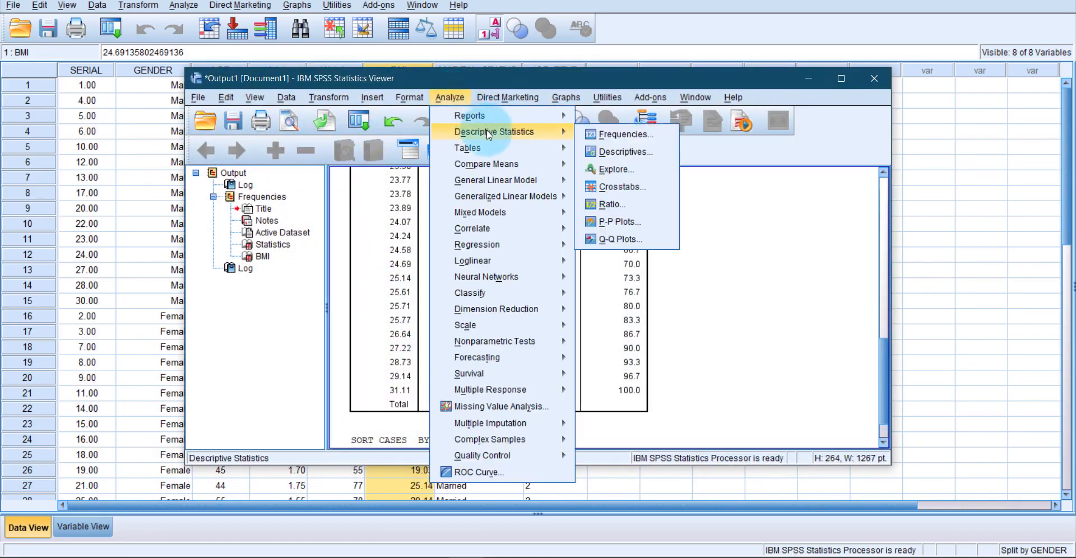
{"action": "left_click", "coordinate": [613, 135]}
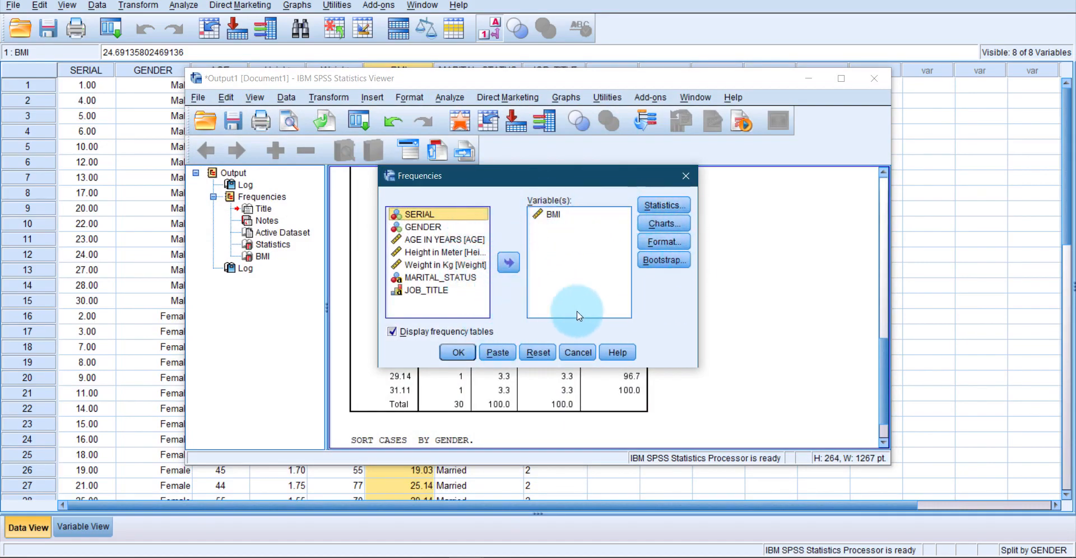
{"action": "left_click", "coordinate": [468, 354]}
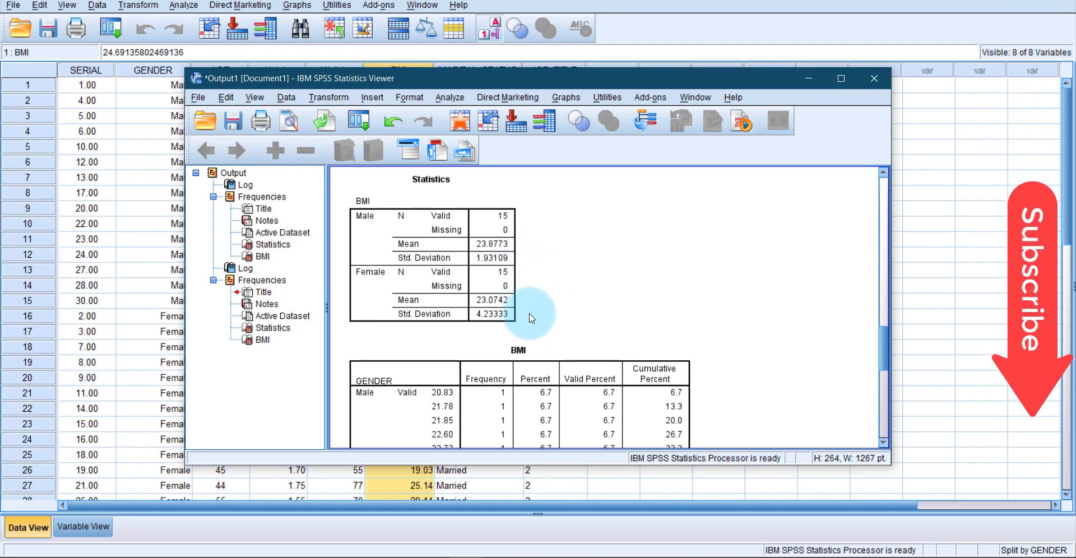
{"action": "left_click", "coordinate": [807, 78]}
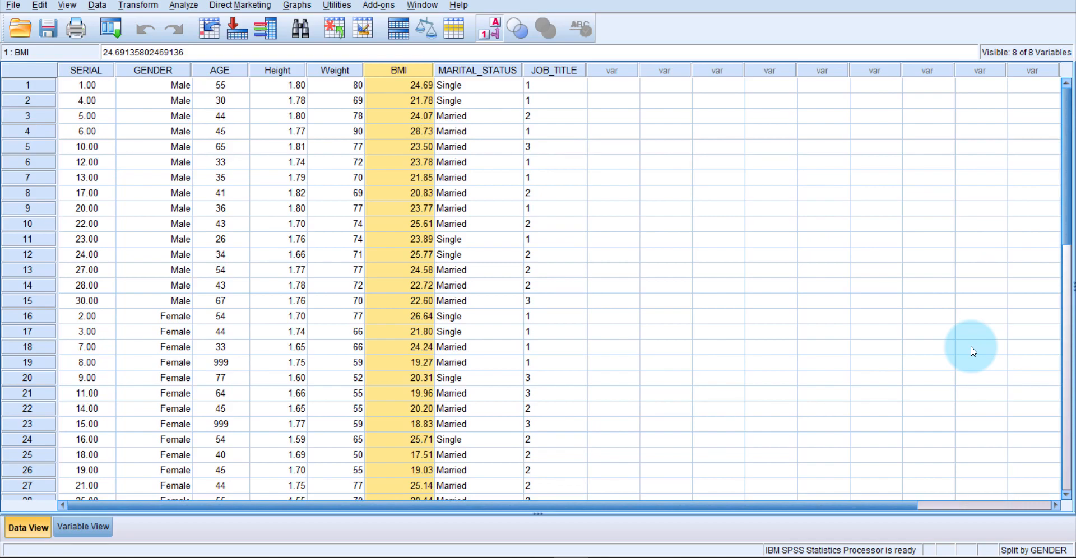
- Switch to the Word document and read the t-test assumptions, highlighting text in the Independence of the observations item
{"action": "left_click", "coordinate": [543, 555]}
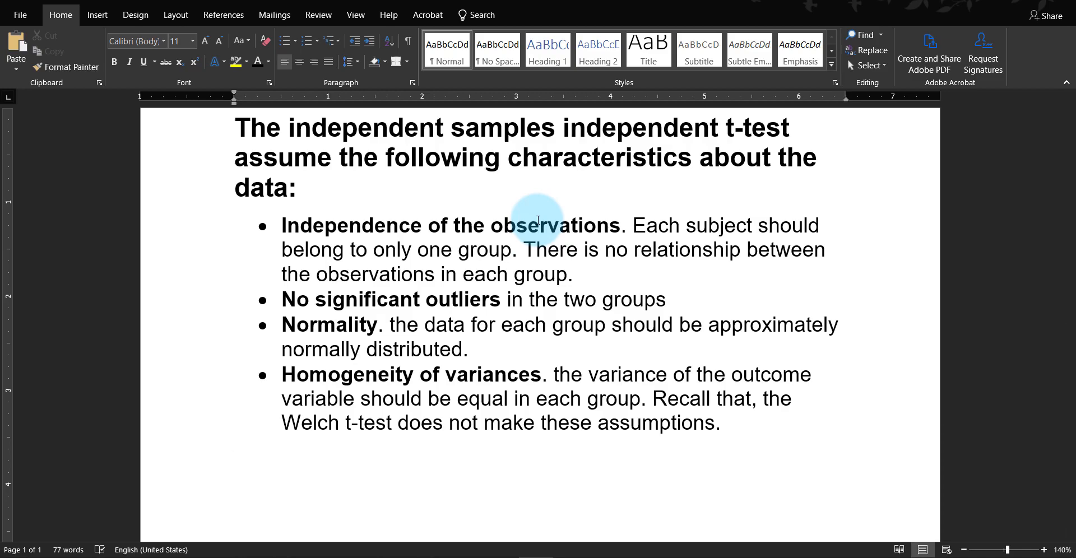
{"action": "left_click_drag", "start_coordinate": [282, 221], "coordinate": [727, 444]}
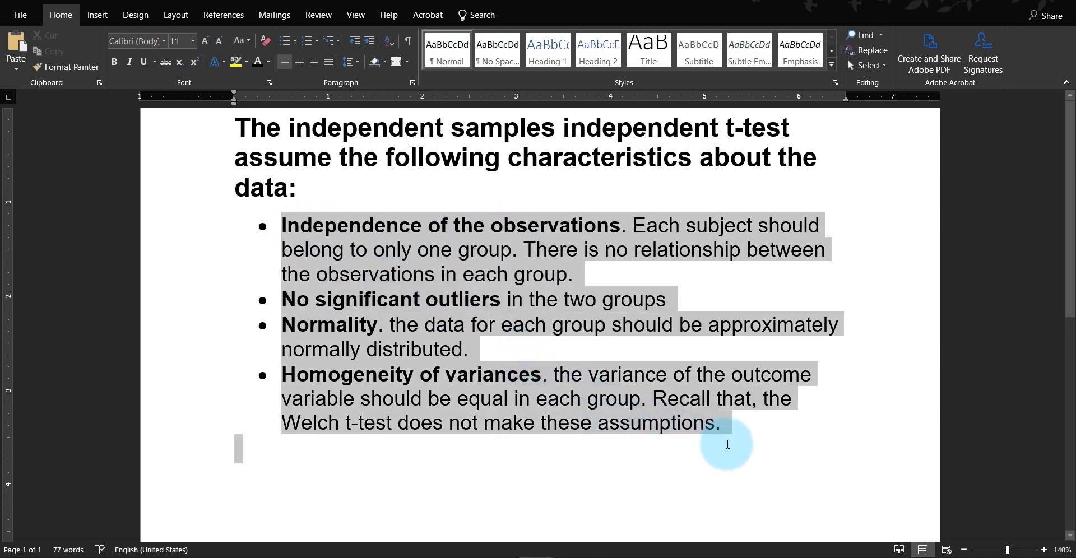
{"action": "left_click", "coordinate": [557, 457]}
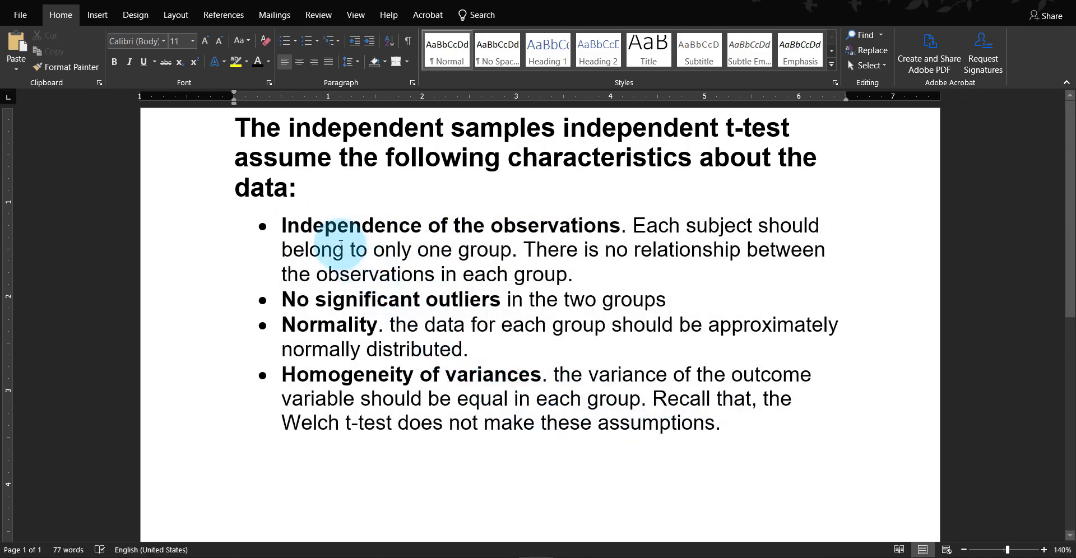
{"action": "left_click_drag", "start_coordinate": [286, 219], "coordinate": [720, 230]}
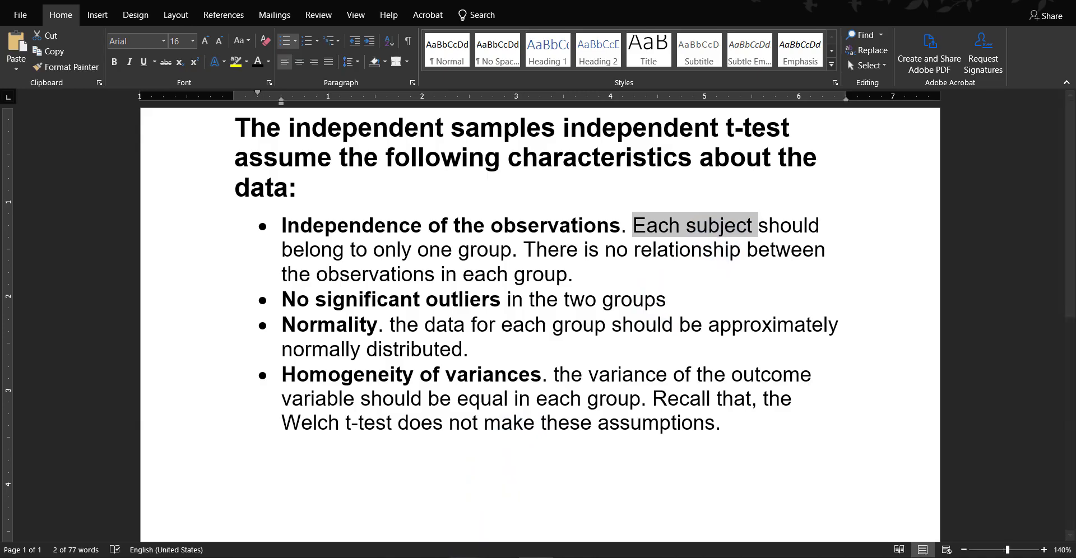
- Return to the SPSS data set and check in the GENDER column that each subject belongs to only one group
{"action": "mouse_move", "coordinate": [466, 557]}
{"action": "left_click", "coordinate": [510, 498]}
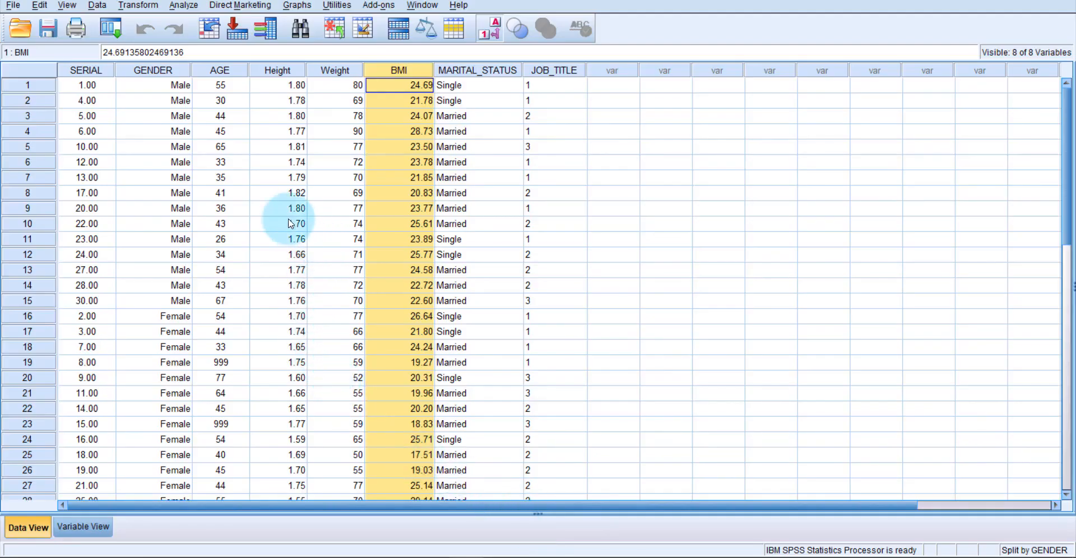
{"action": "left_click", "coordinate": [177, 101]}
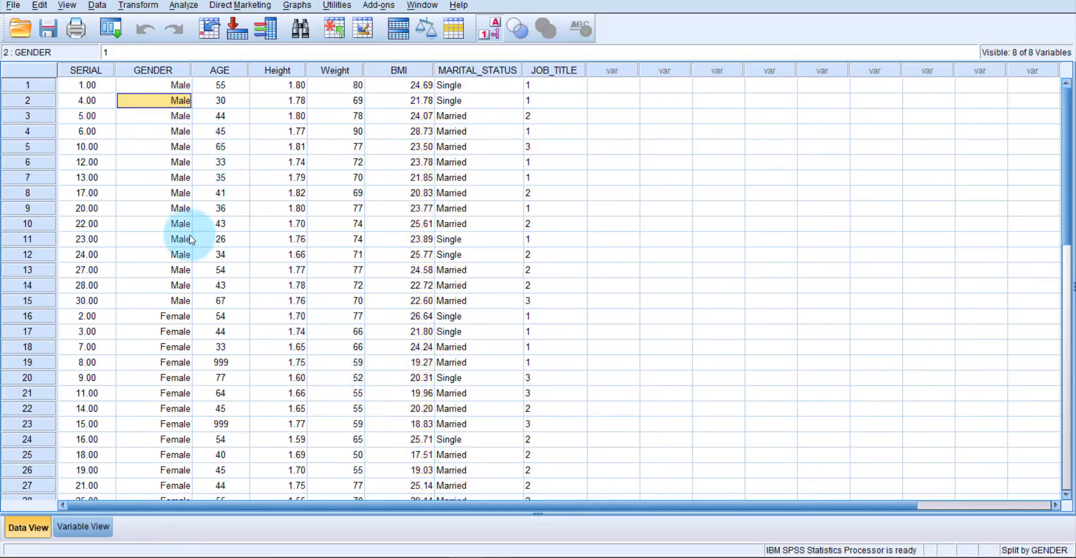
{"action": "scroll", "coordinate": [174, 404], "scroll_direction": "down", "scroll_amount": 2}
{"action": "scroll", "coordinate": [177, 435], "scroll_direction": "up", "scroll_amount": 2}
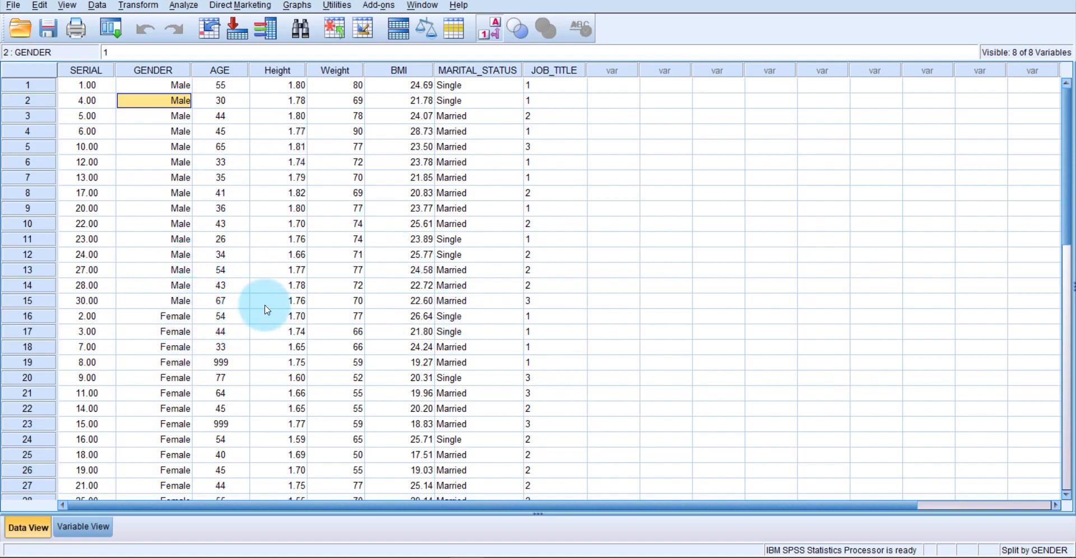
- Highlight the No significant outliers assumption in the Word document, and return to the SPSS data set
{"action": "left_click", "coordinate": [531, 557]}
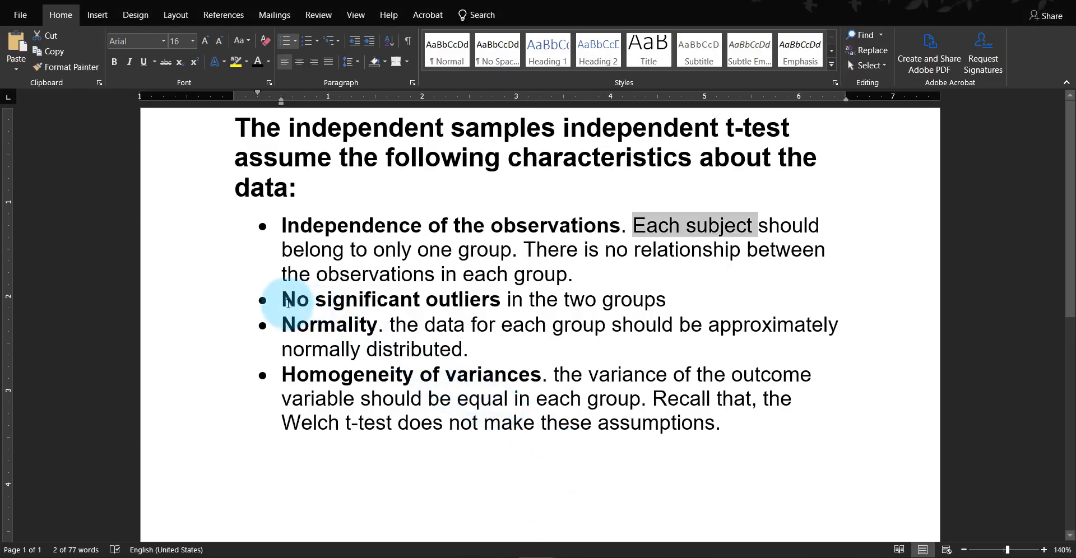
{"action": "left_click_drag", "start_coordinate": [283, 300], "coordinate": [625, 306]}
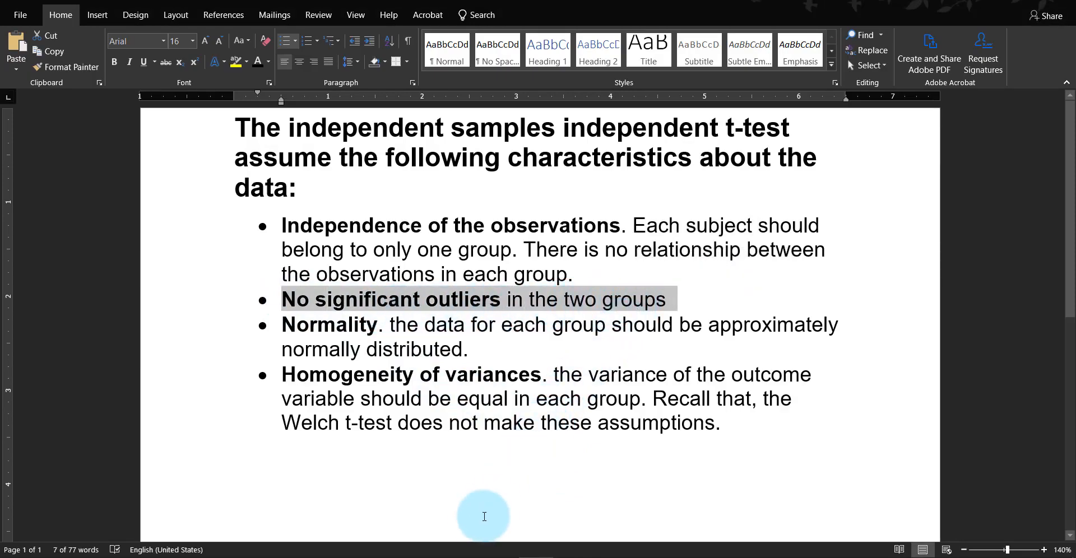
{"action": "mouse_move", "coordinate": [473, 556]}
{"action": "left_click", "coordinate": [505, 533]}
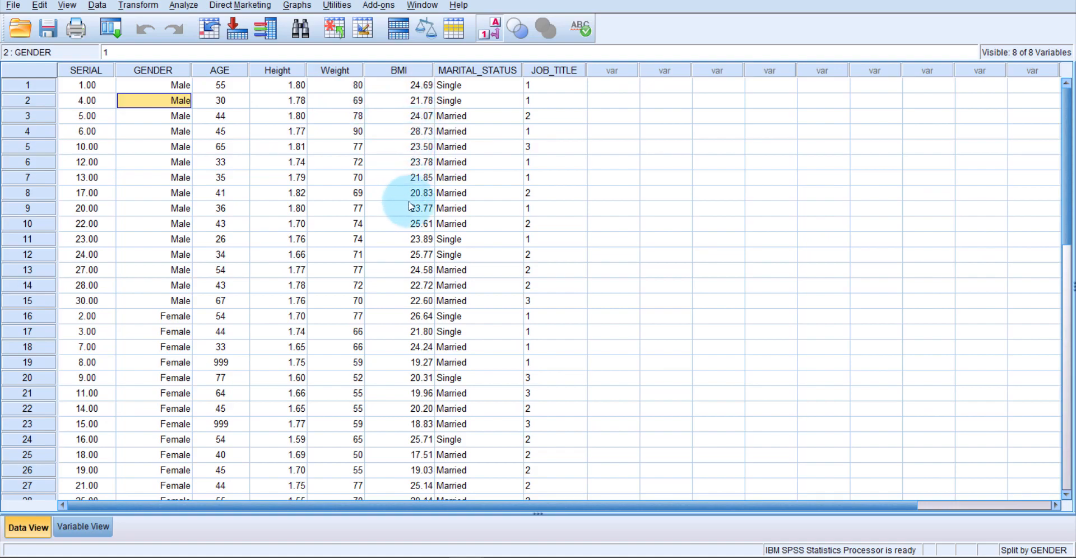
- Highlight the word Normality in the Word assumptions list, and select the BMI column in the SPSS data set
{"action": "mouse_move", "coordinate": [534, 555]}
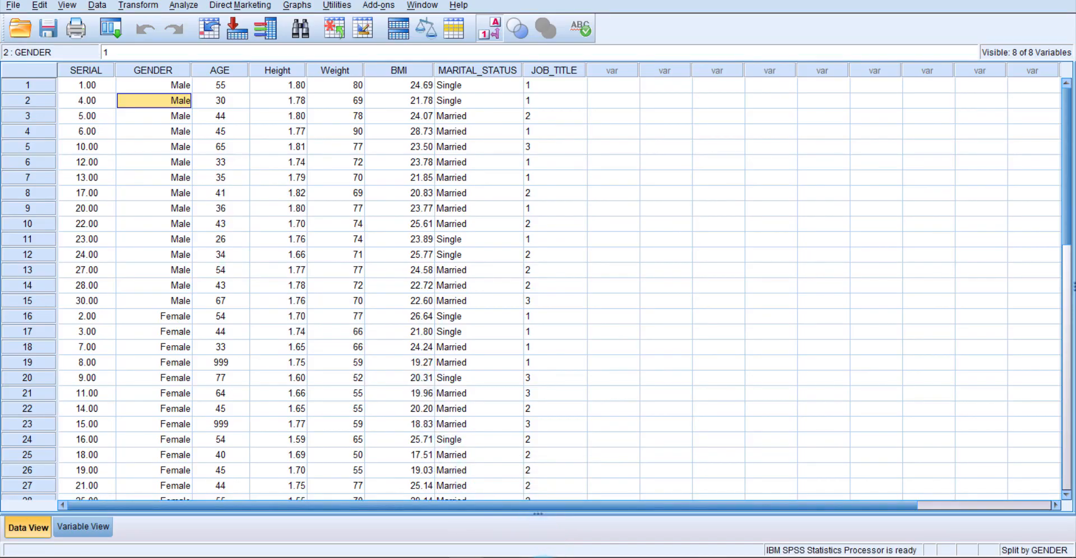
{"action": "left_click", "coordinate": [533, 555]}
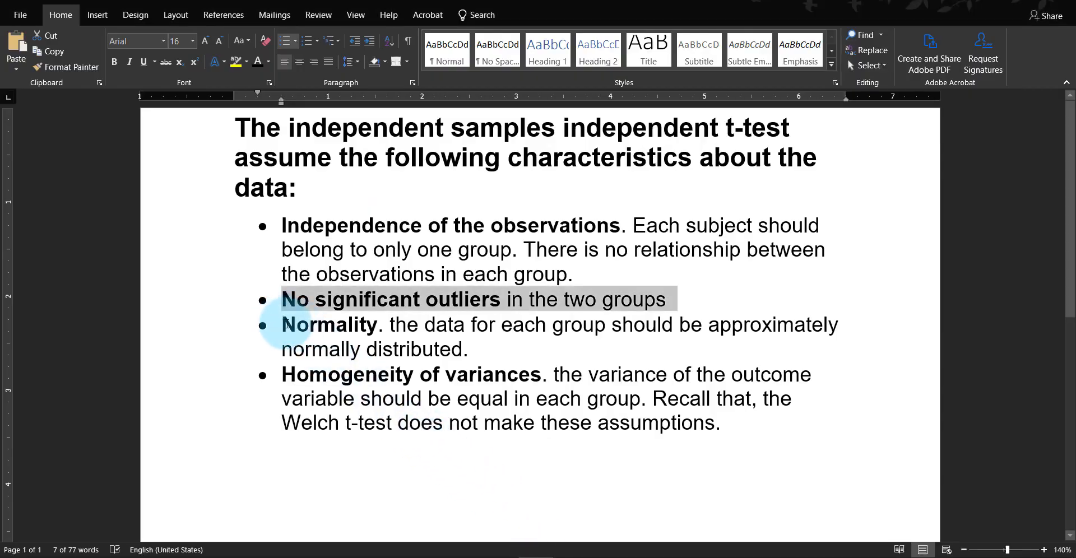
{"action": "left_click_drag", "start_coordinate": [283, 325], "coordinate": [372, 325]}
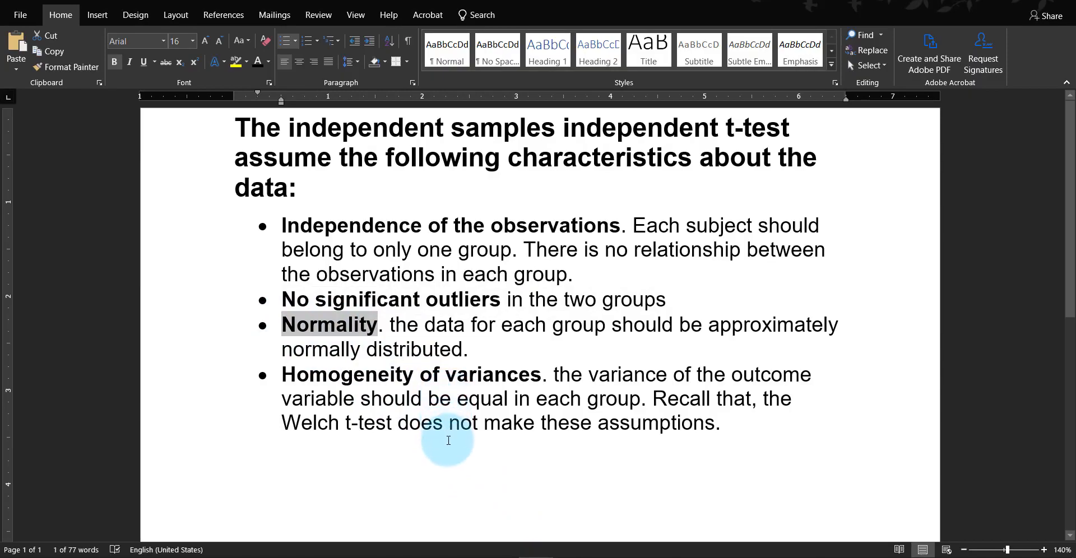
{"action": "mouse_move", "coordinate": [466, 555]}
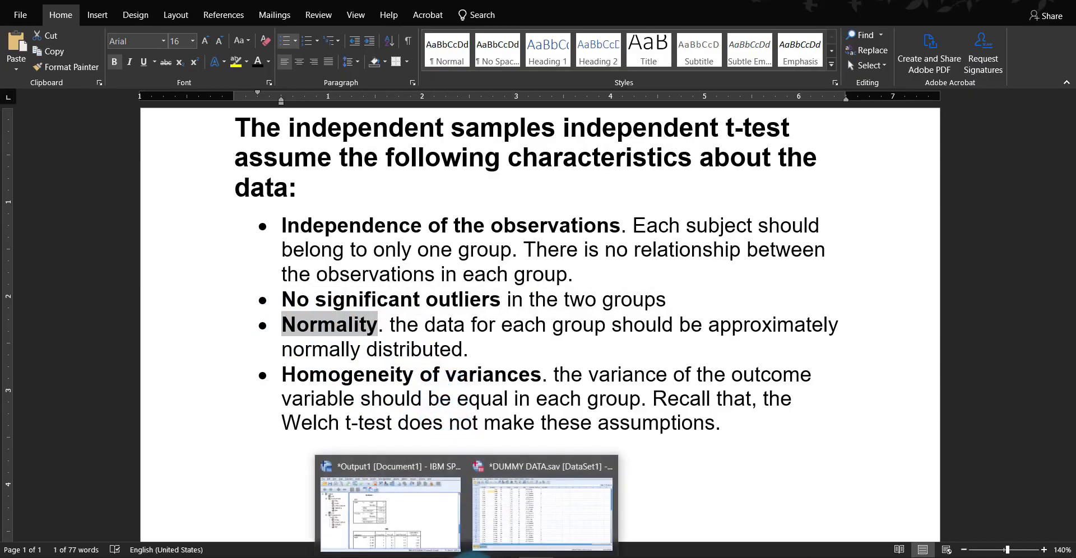
{"action": "left_click", "coordinate": [513, 533]}
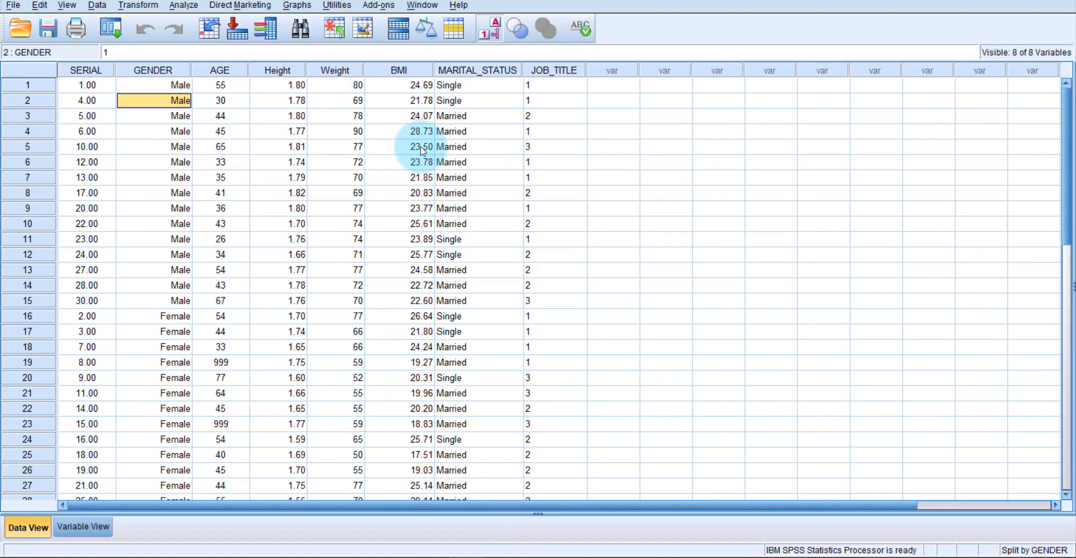
{"action": "left_click", "coordinate": [399, 70]}
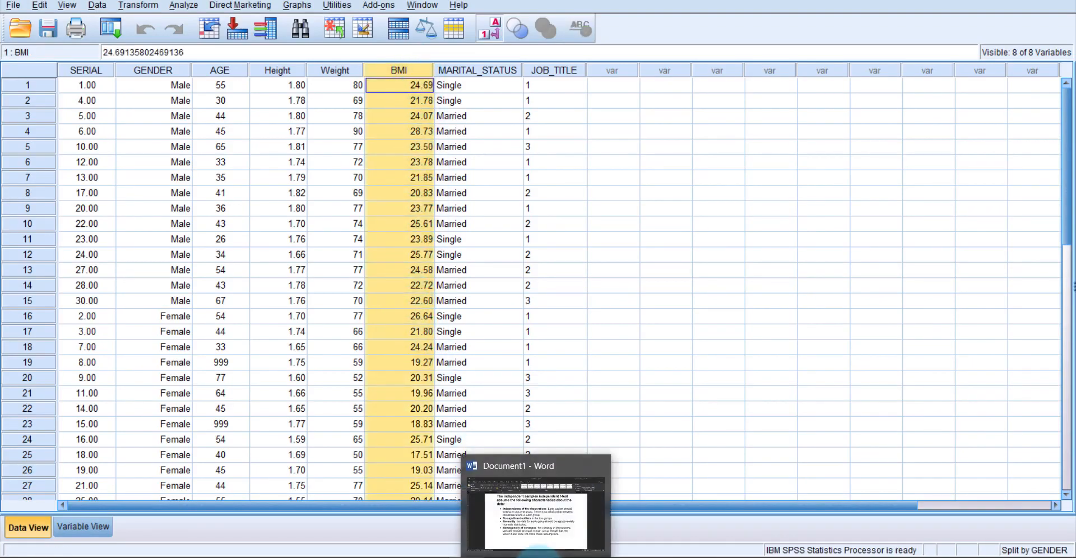
- Highlight the Homogeneity of variances assumption and its explanation in the Word document, and return to the SPSS data set
{"action": "left_click", "coordinate": [536, 553]}
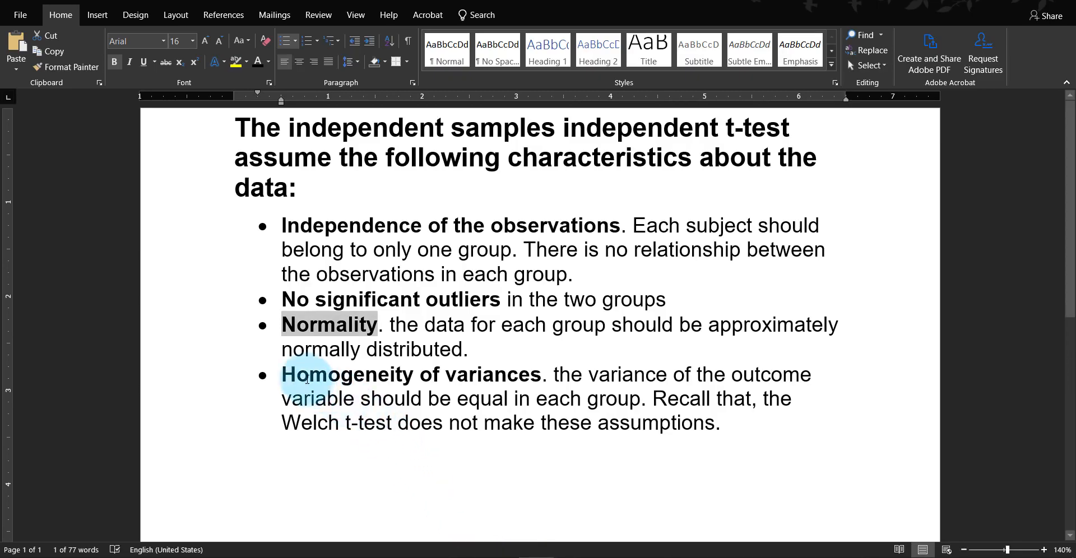
{"action": "left_click_drag", "start_coordinate": [284, 368], "coordinate": [518, 378]}
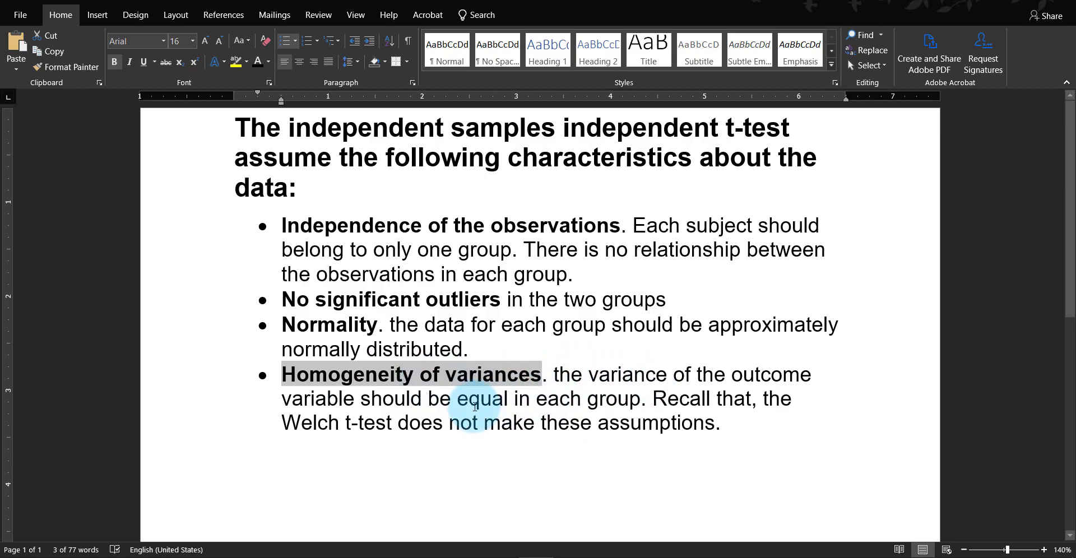
{"action": "left_click_drag", "start_coordinate": [554, 374], "coordinate": [647, 399]}
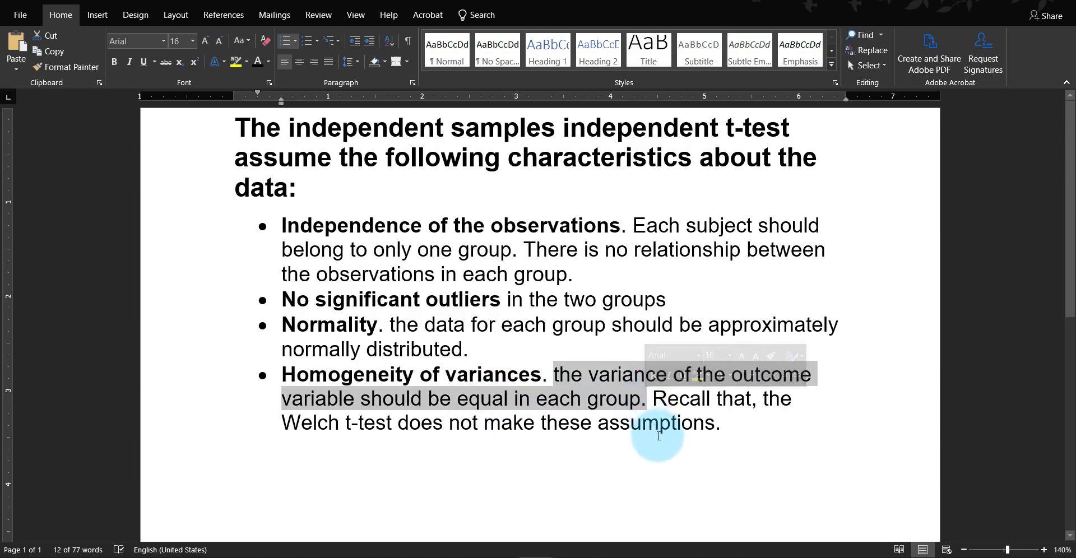
{"action": "left_click_drag", "start_coordinate": [278, 427], "coordinate": [396, 429]}
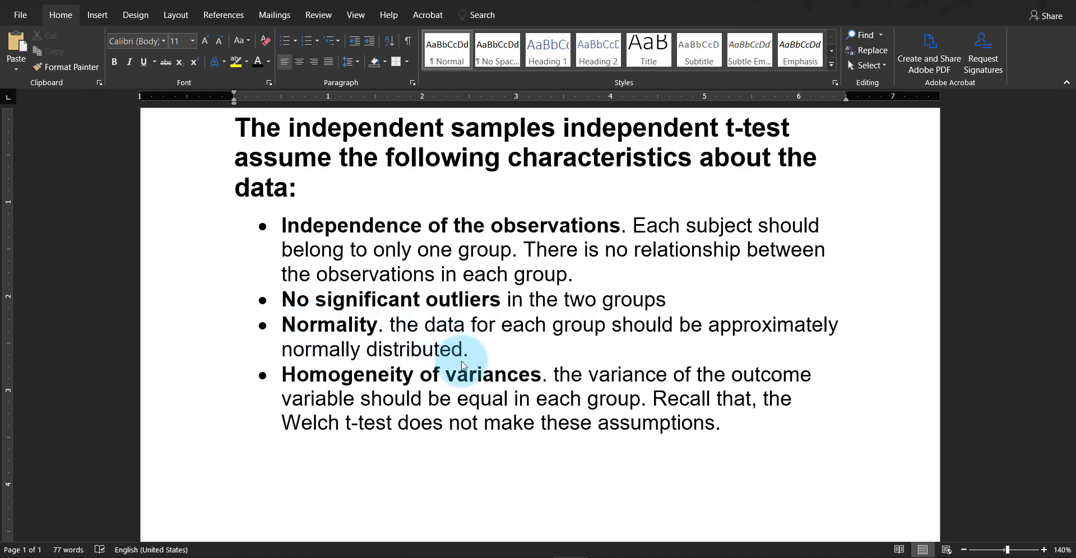
{"action": "mouse_move", "coordinate": [473, 555]}
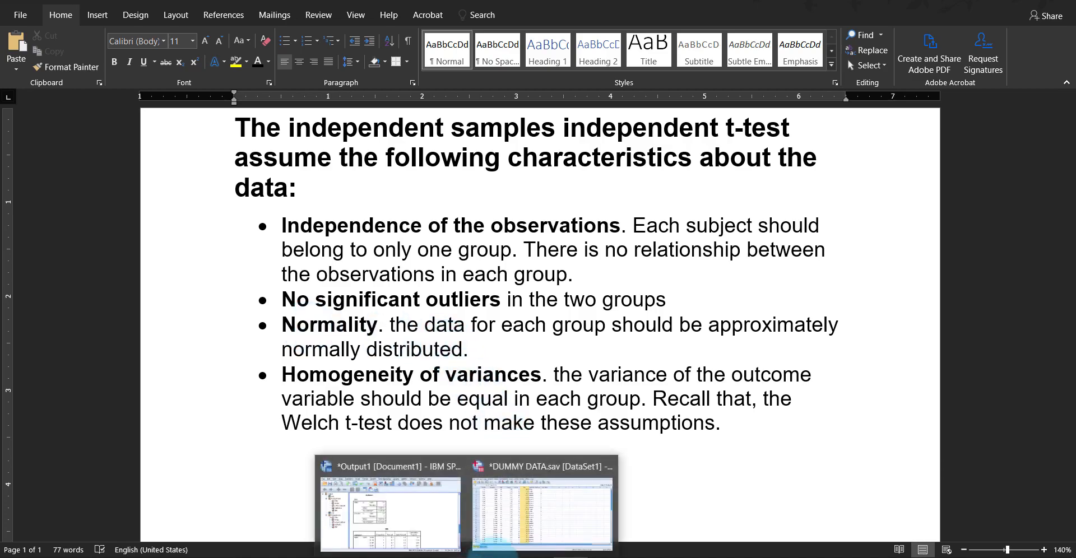
{"action": "left_click", "coordinate": [533, 518]}
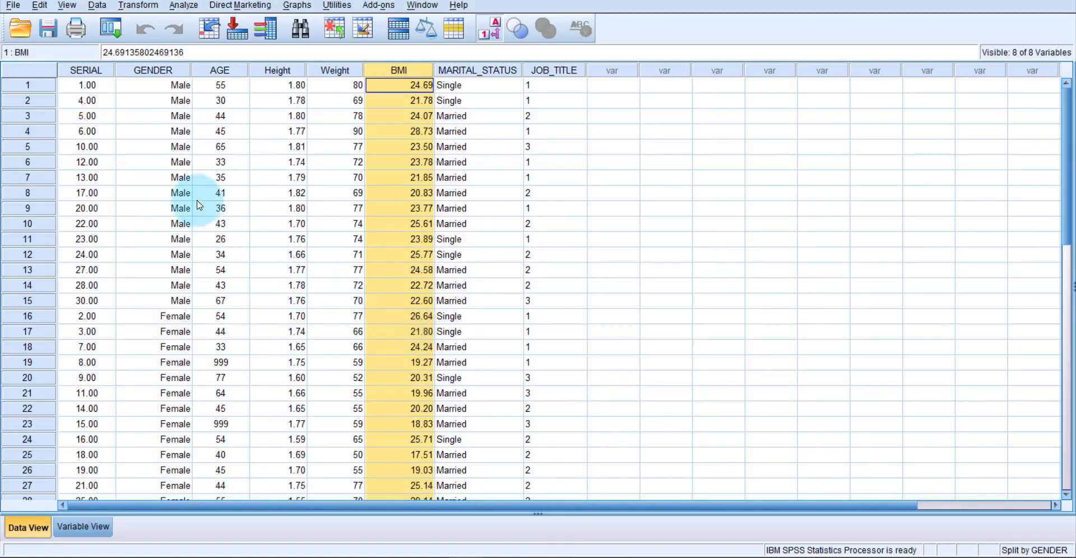
- Start an Independent-Samples T Test and assign GENDER as the grouping variable
{"action": "left_click", "coordinate": [183, 6]}
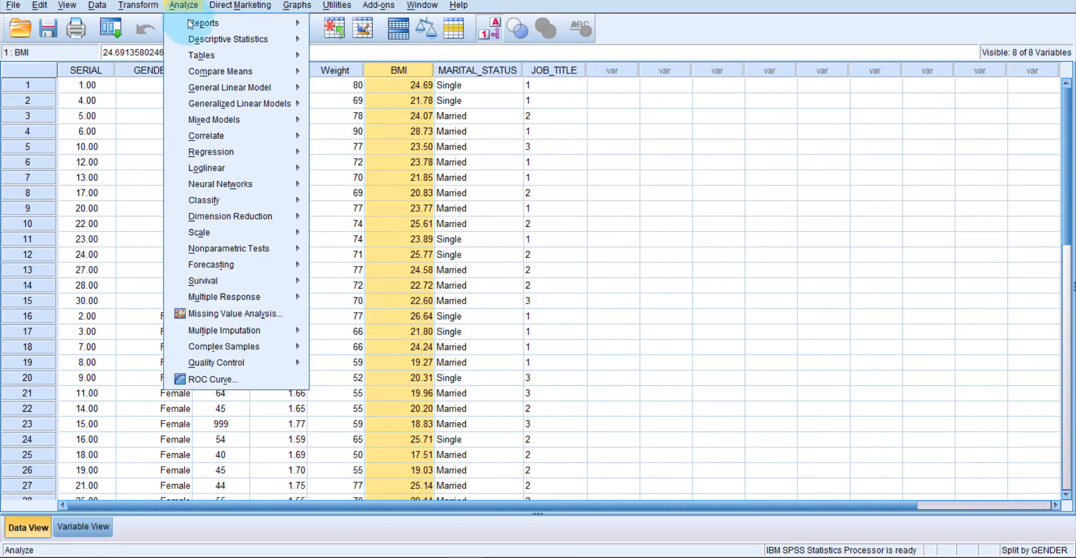
{"action": "mouse_move", "coordinate": [227, 76]}
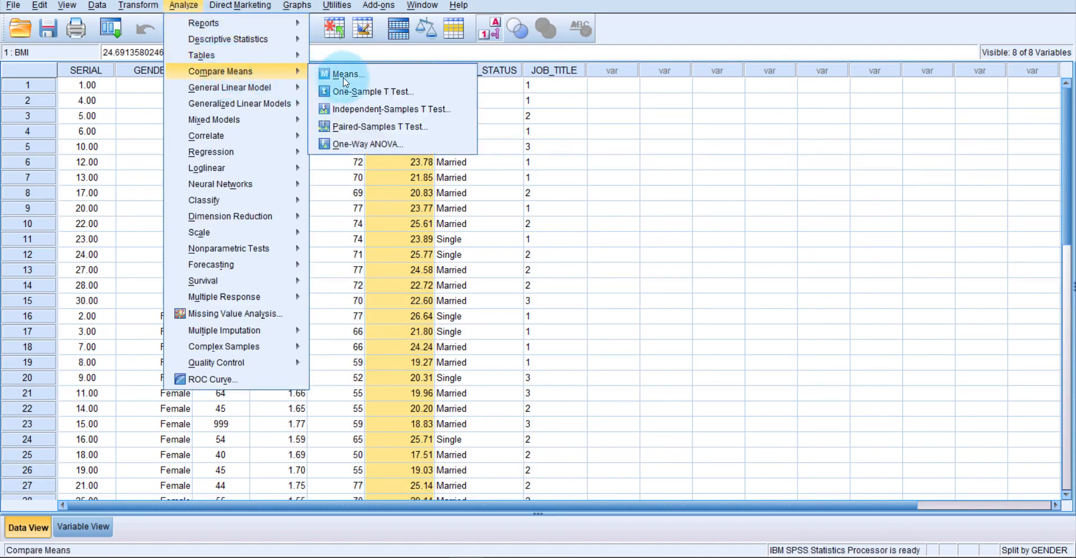
{"action": "left_click", "coordinate": [405, 114]}
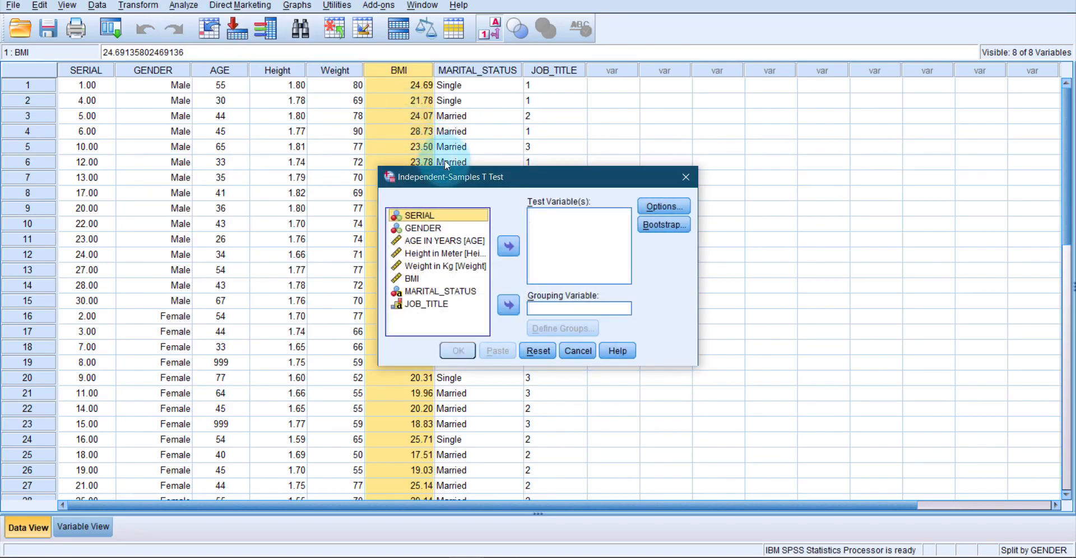
{"action": "left_click", "coordinate": [438, 229]}
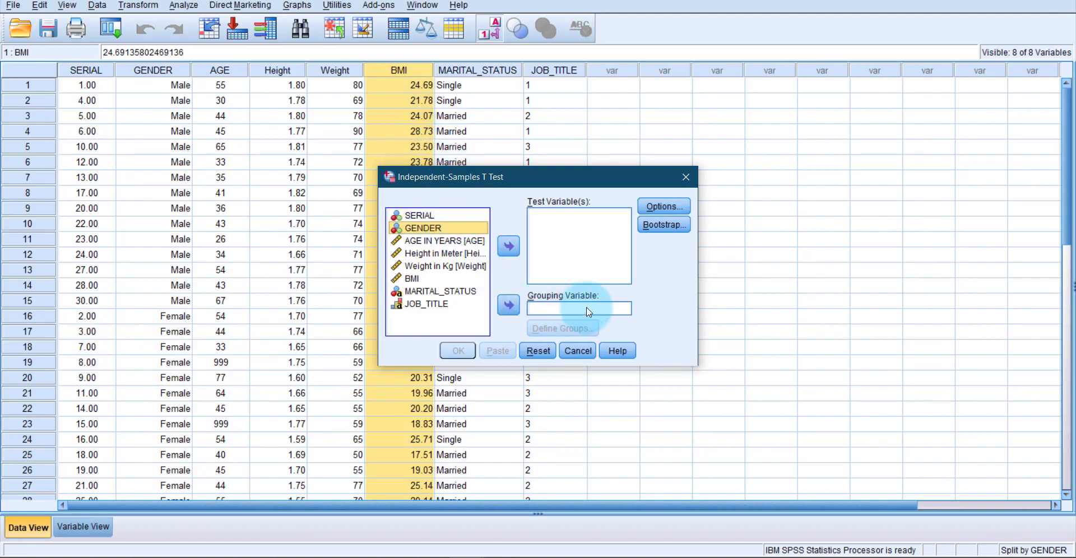
{"action": "left_click", "coordinate": [510, 302]}
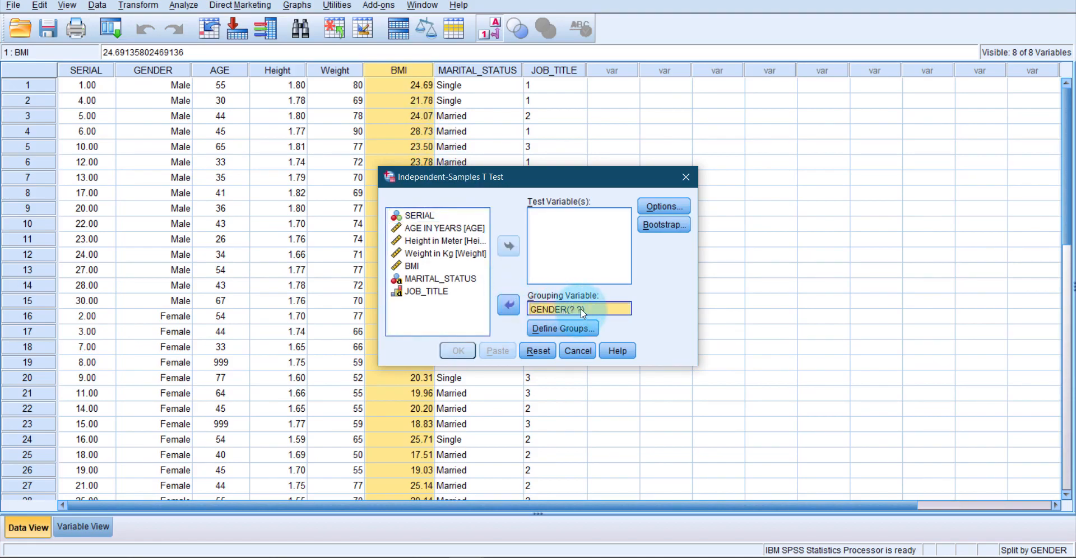
- Define the GENDER groups by specified values, with 1 for Group 1 and 2 for Group 2
{"action": "left_click", "coordinate": [573, 328]}
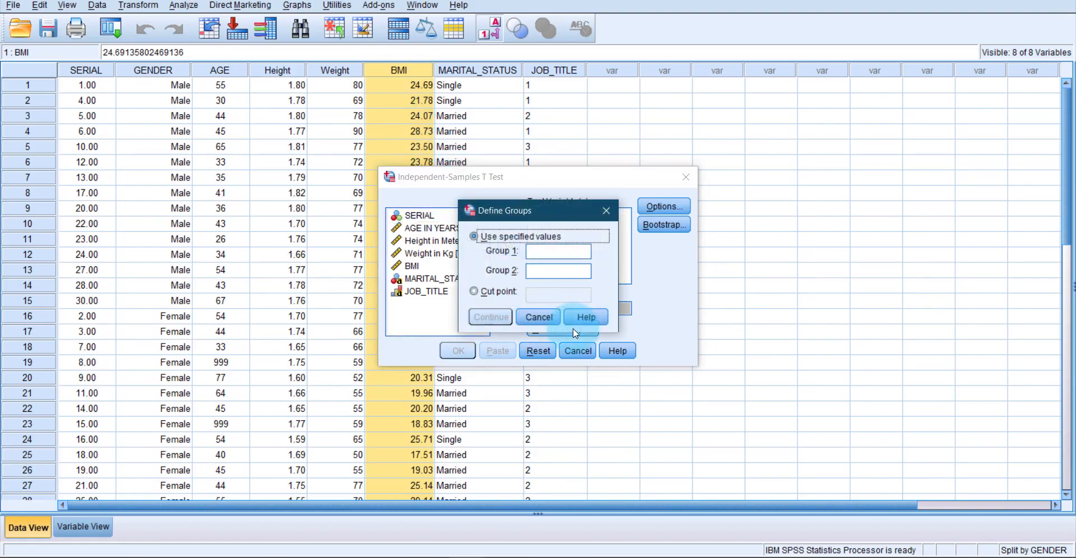
{"action": "left_click", "coordinate": [549, 255]}
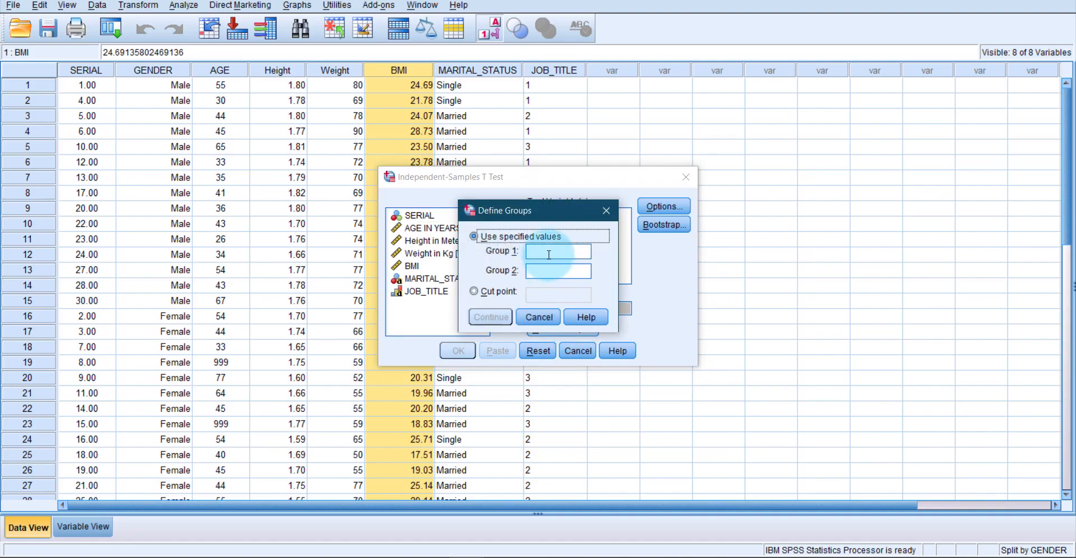
{"action": "type", "text": "1"}
{"action": "left_click", "coordinate": [534, 272]}
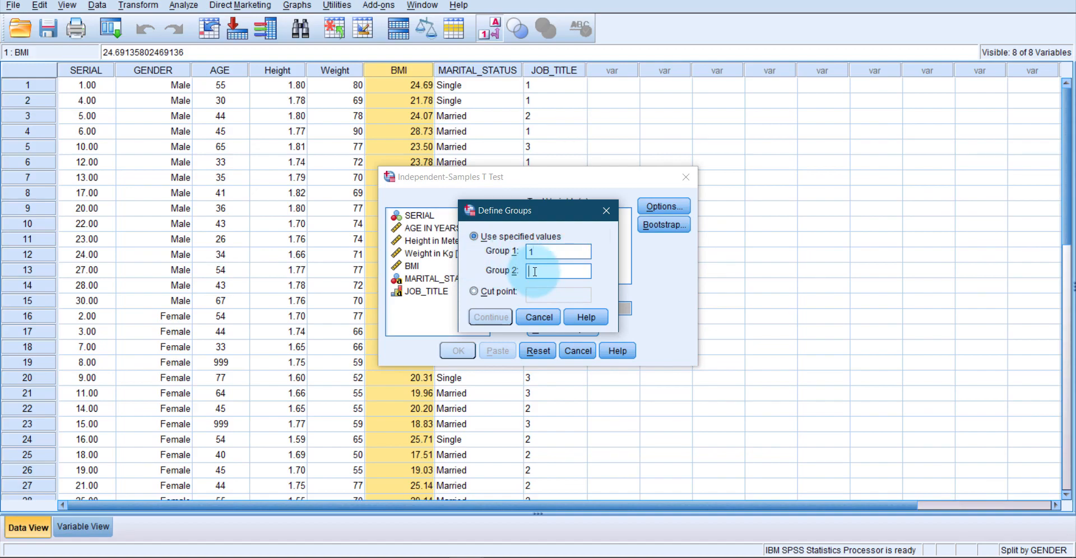
{"action": "type", "text": "2"}
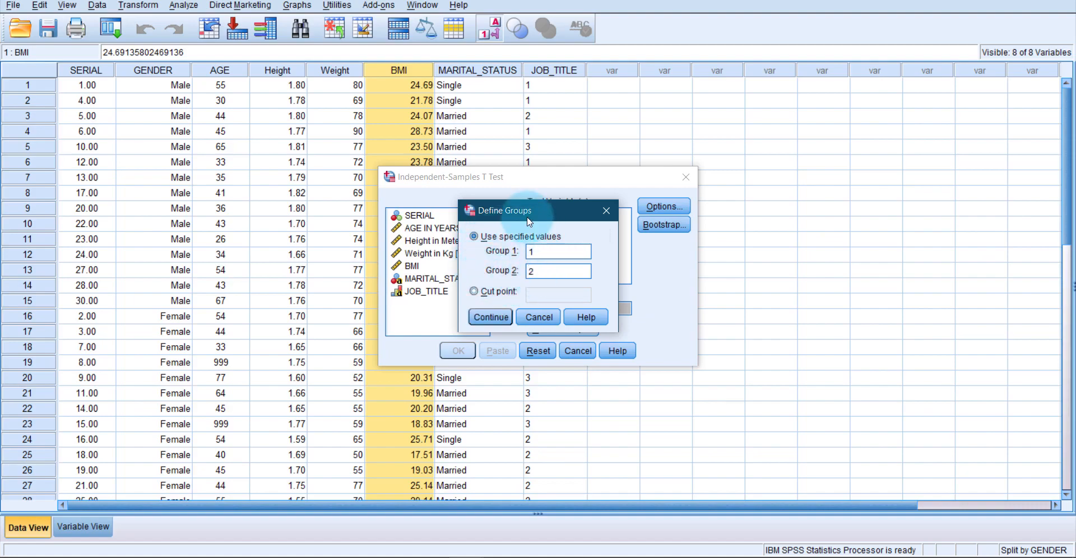
{"action": "left_click", "coordinate": [501, 318]}
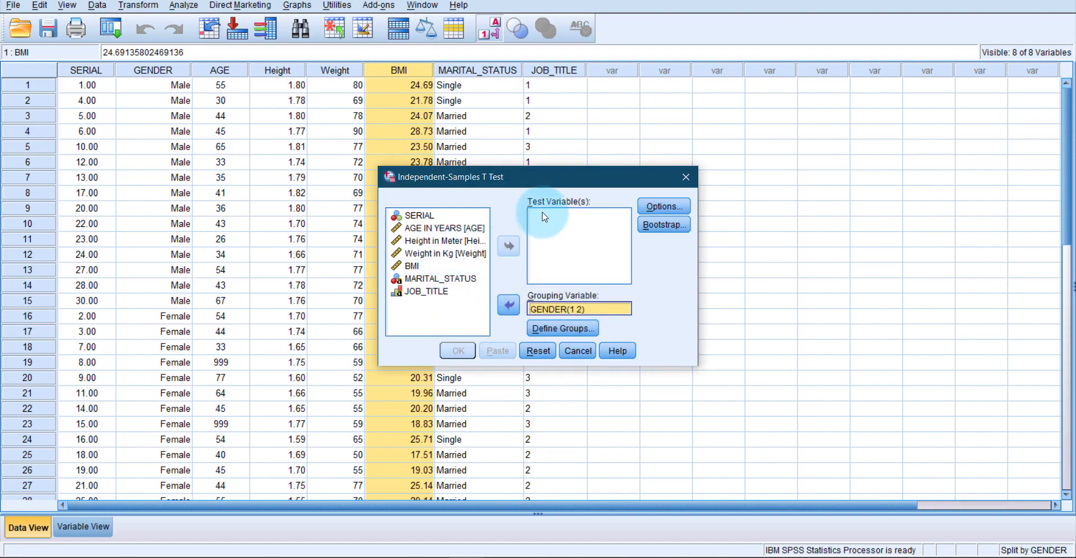
- Add BMI as the test variable and run the Independent-Samples T Test
{"action": "left_click", "coordinate": [442, 266]}
{"action": "left_click", "coordinate": [509, 247]}
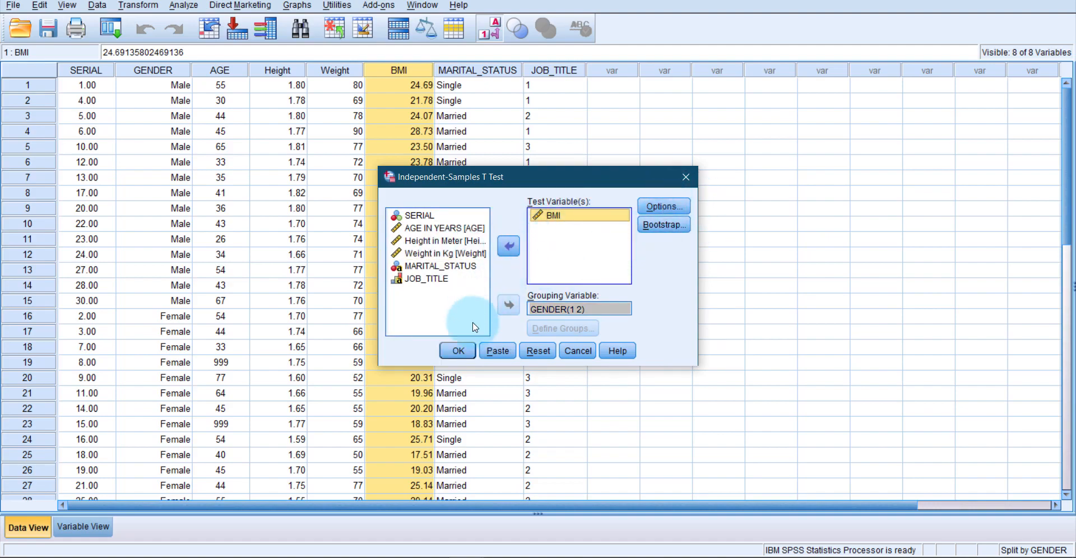
{"action": "left_click", "coordinate": [468, 351]}
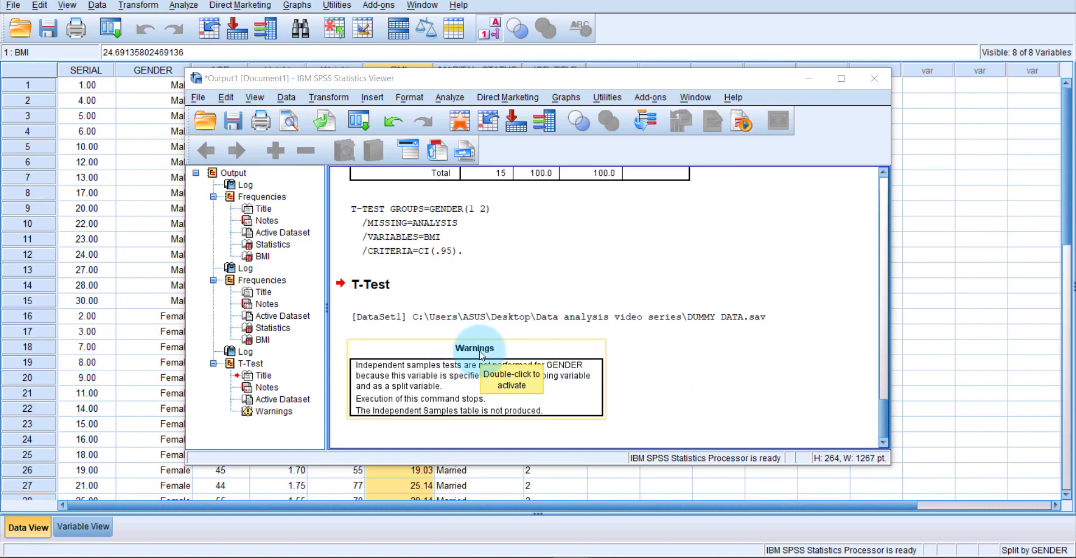
- Turn off the split by GENDER by setting Split File to analyze all cases without creating groups
{"action": "left_click", "coordinate": [287, 97]}
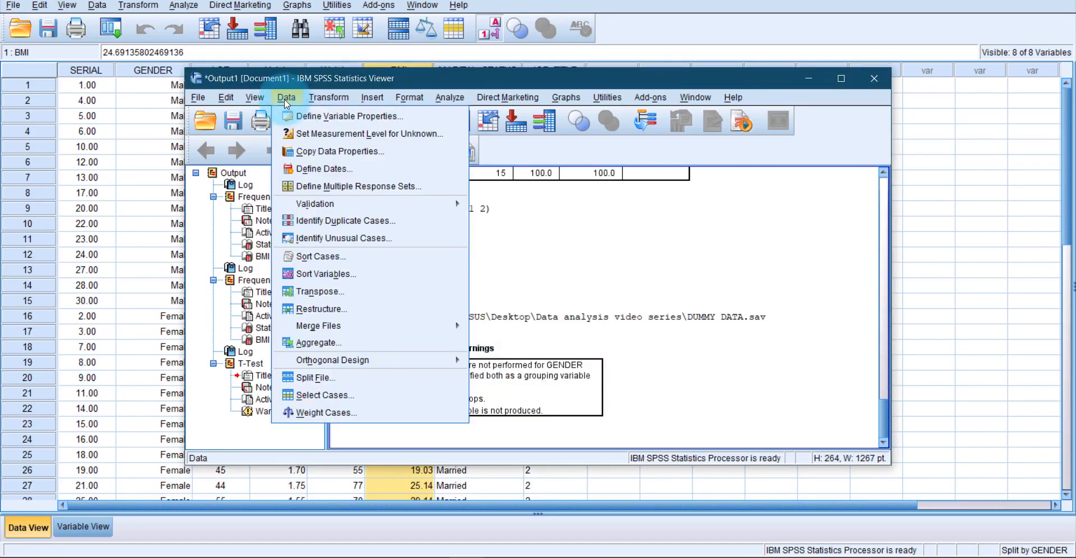
{"action": "left_click", "coordinate": [315, 378]}
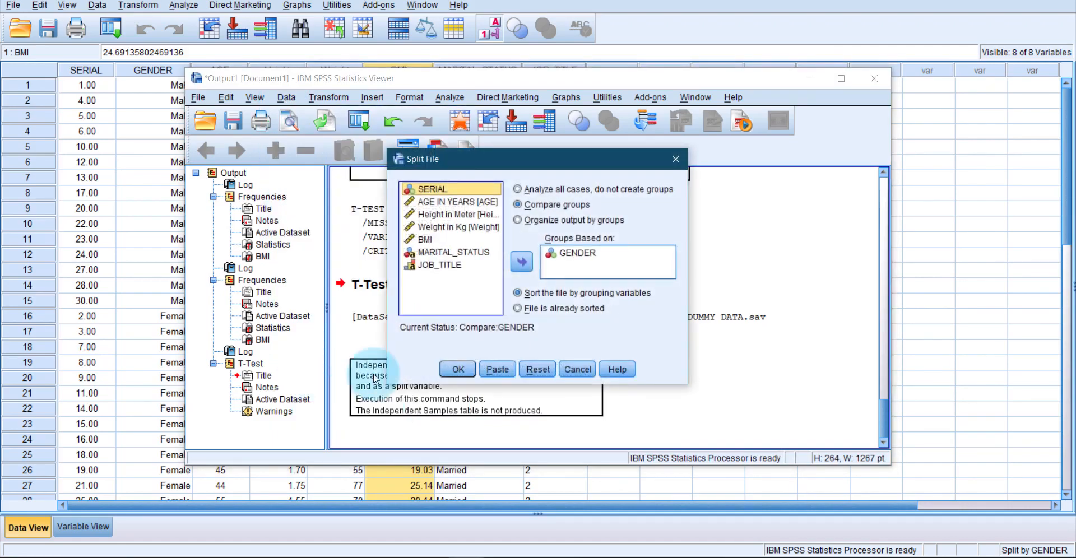
{"action": "left_click", "coordinate": [558, 256]}
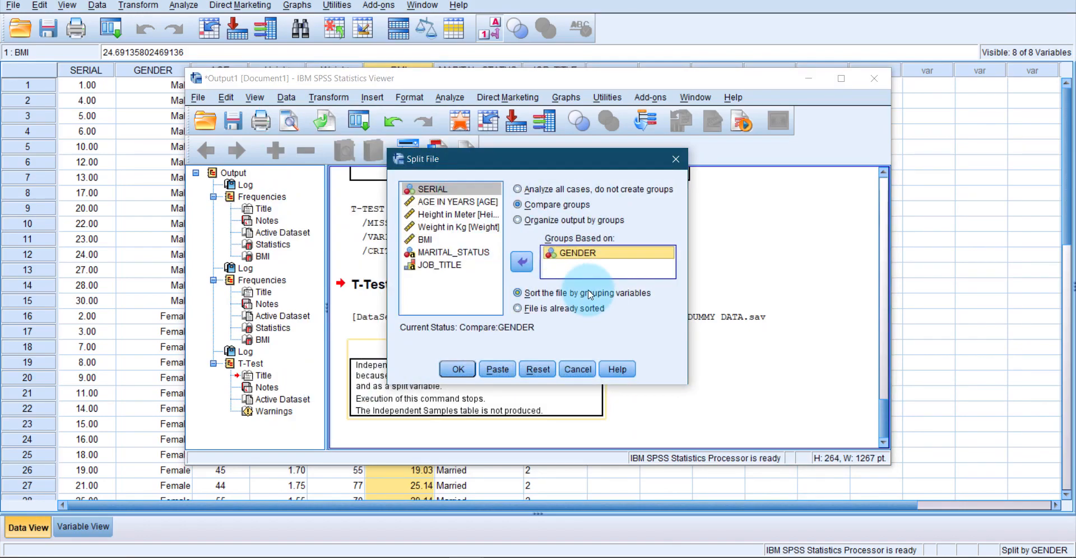
{"action": "left_click", "coordinate": [596, 257]}
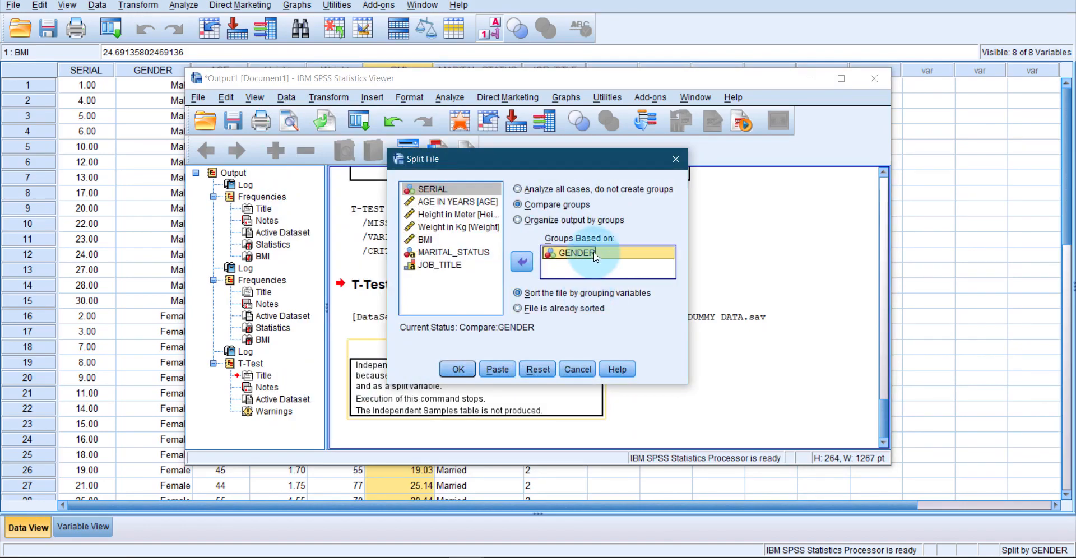
{"action": "left_click", "coordinate": [549, 192]}
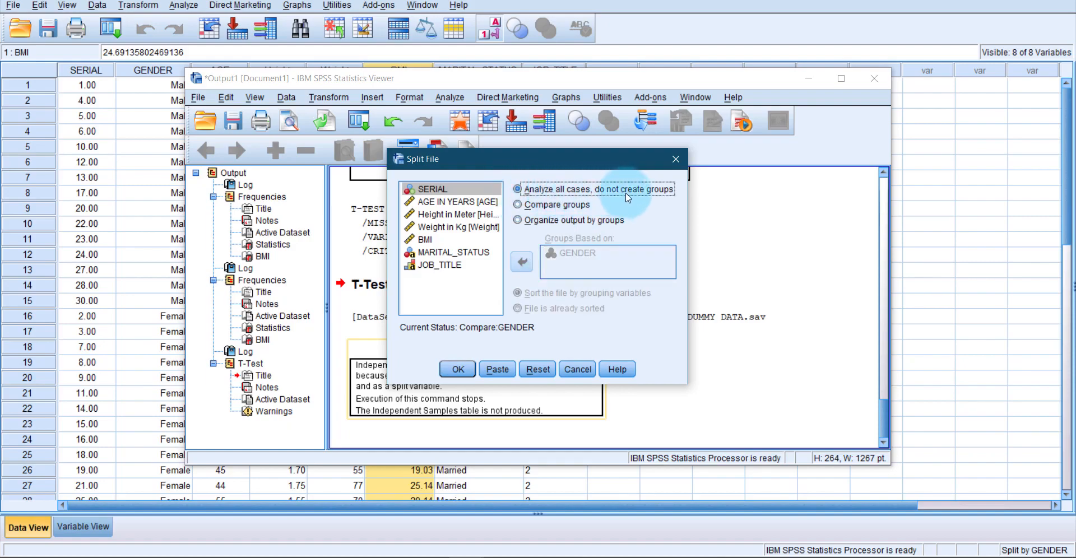
{"action": "left_click", "coordinate": [457, 370]}
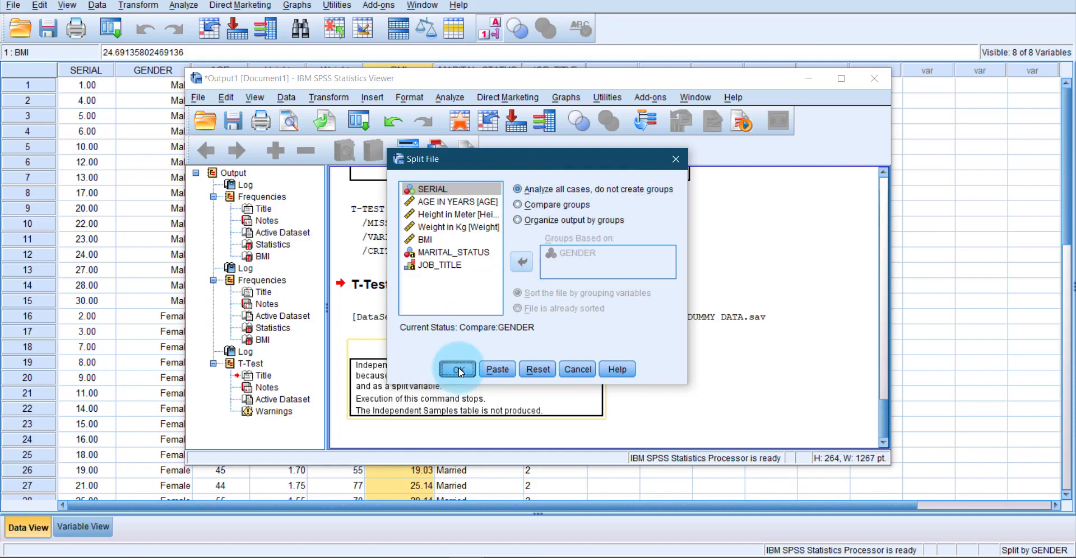
- Rerun the Independent-Samples T Test on BMI with grouping variable GENDER(1 2), and maximize the output window
{"action": "left_click", "coordinate": [449, 97]}
{"action": "mouse_move", "coordinate": [506, 135]}
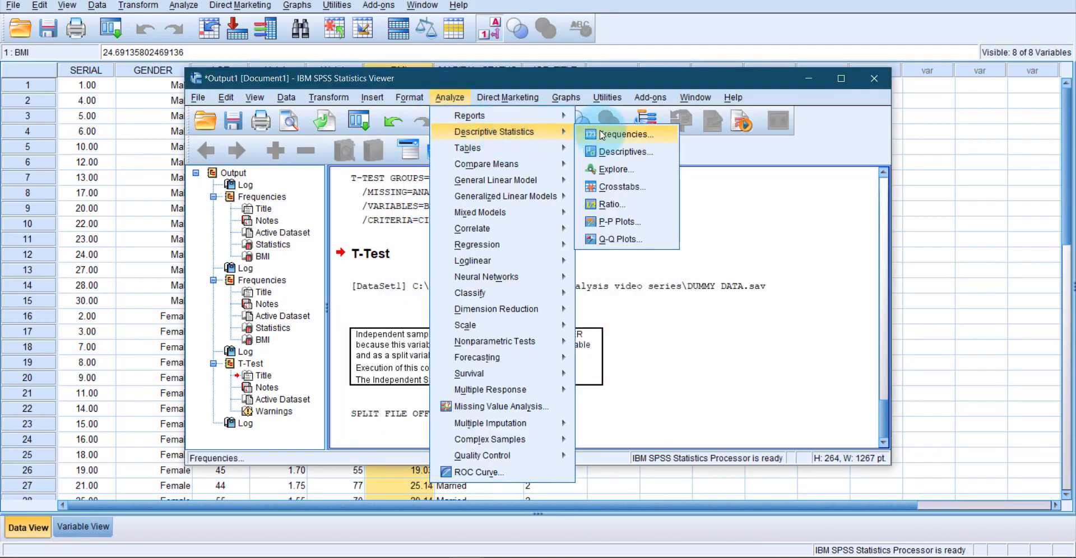
{"action": "mouse_move", "coordinate": [499, 165]}
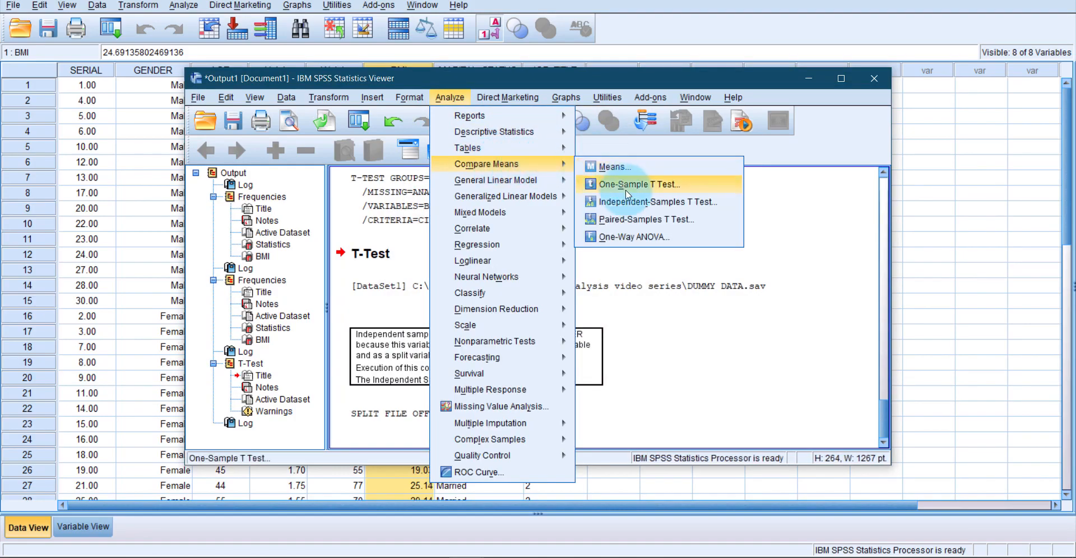
{"action": "left_click", "coordinate": [633, 202]}
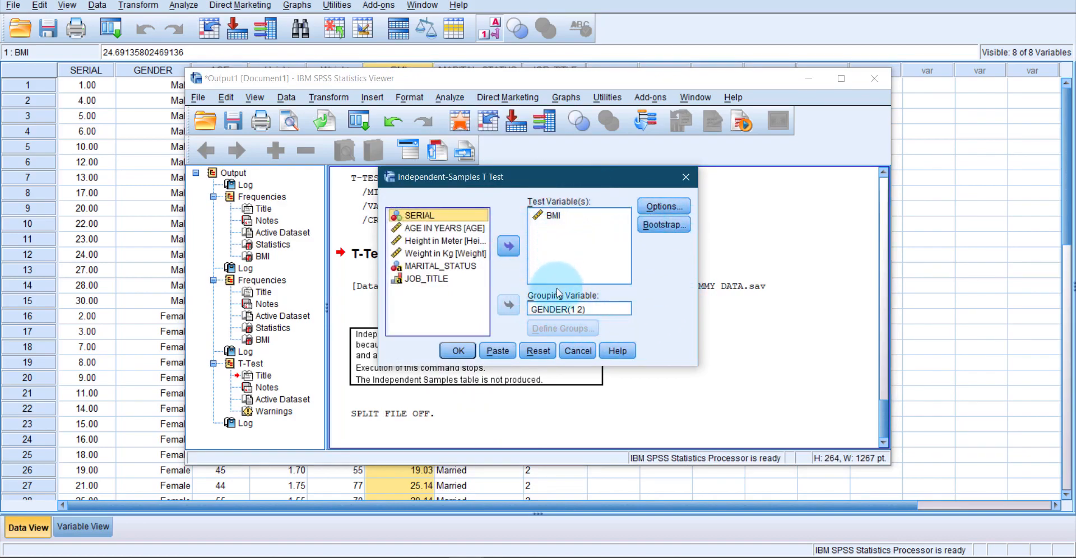
{"action": "left_click", "coordinate": [457, 351]}
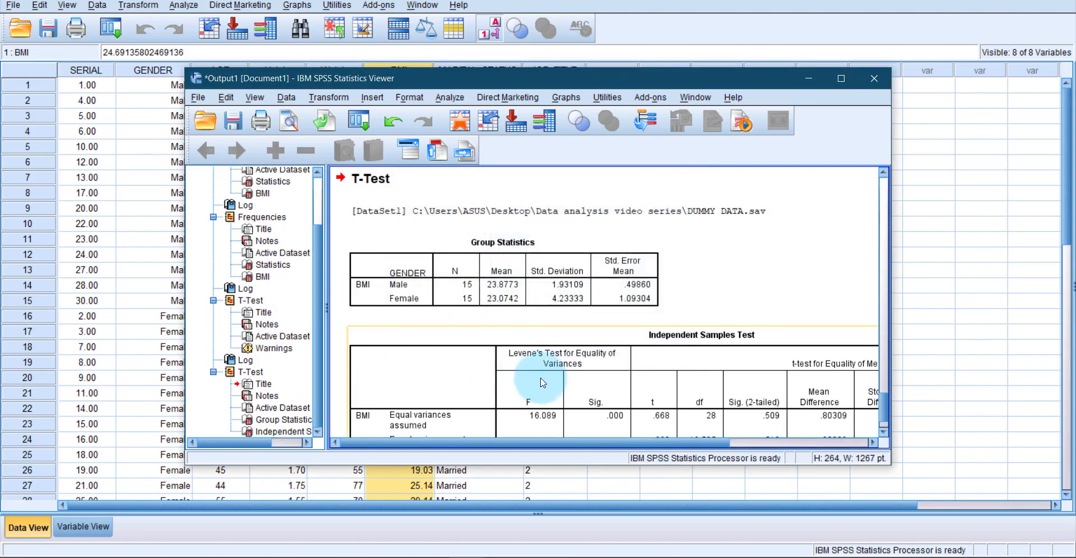
{"action": "left_click", "coordinate": [841, 78]}
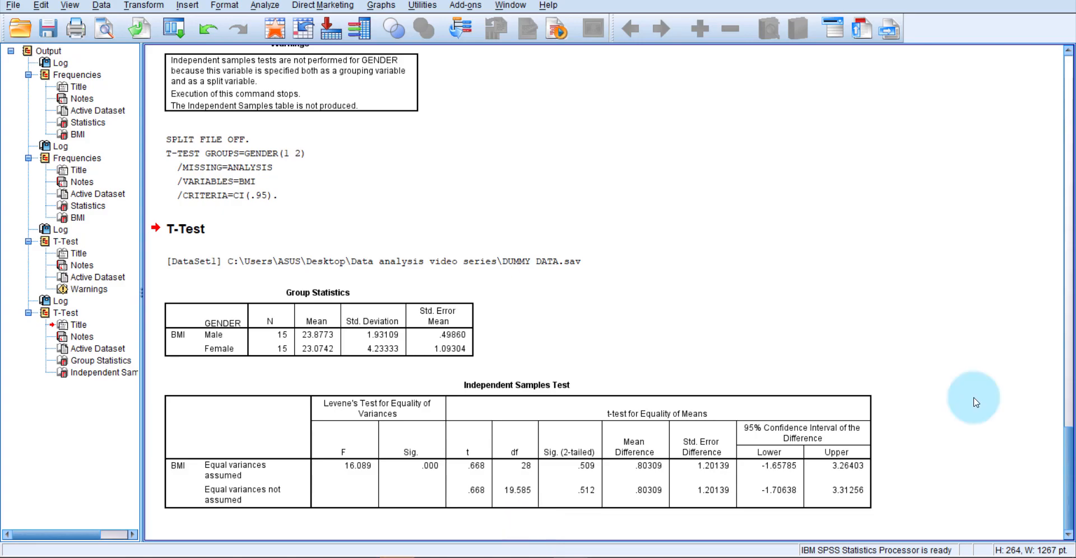
- Switch to the Costamedic website in the browser, open its home page and view the Services options
{"action": "mouse_move", "coordinate": [293, 555]}
{"action": "left_click", "coordinate": [293, 505]}
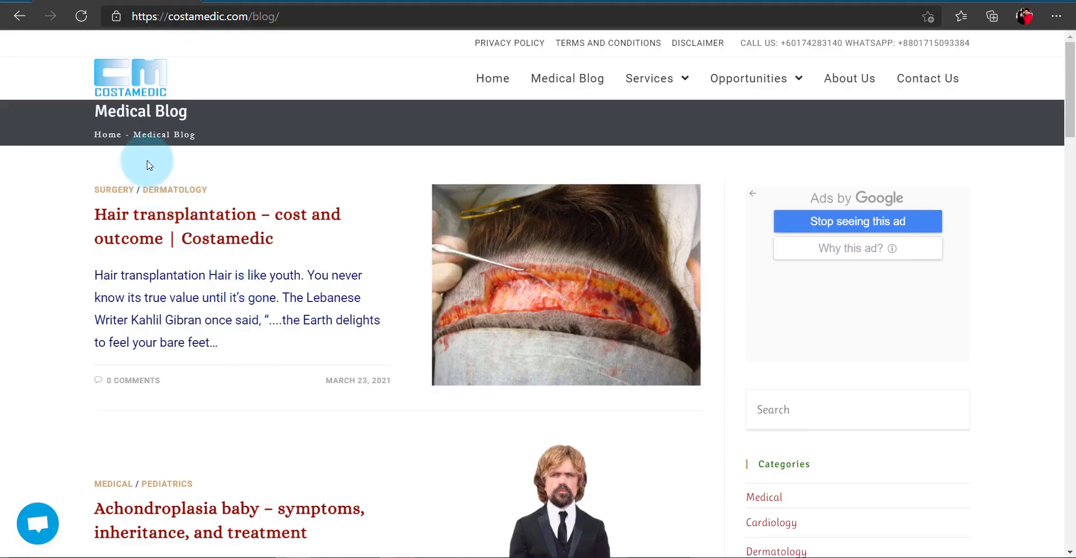
{"action": "left_click", "coordinate": [158, 91]}
{"action": "mouse_move", "coordinate": [680, 91]}
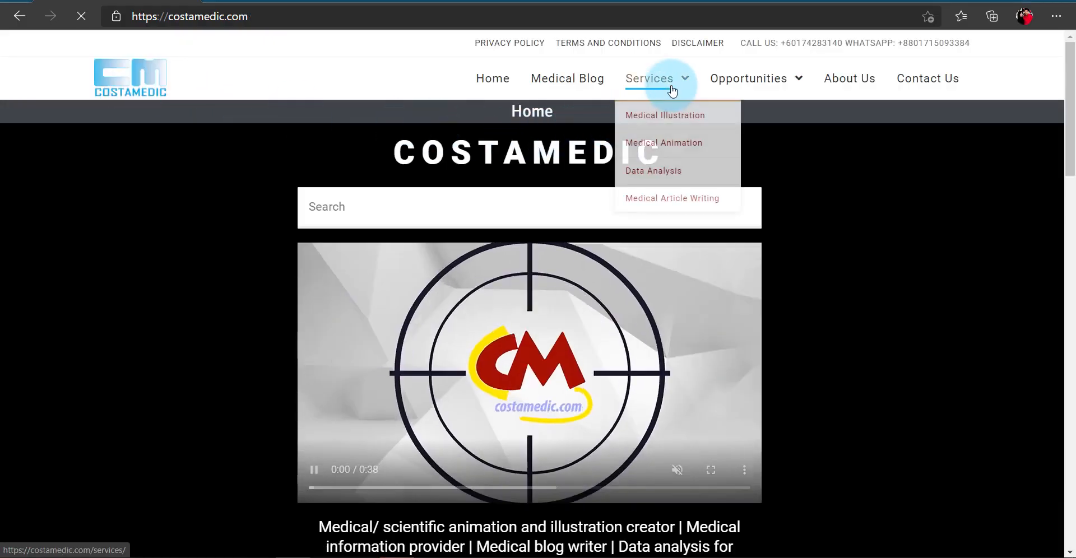